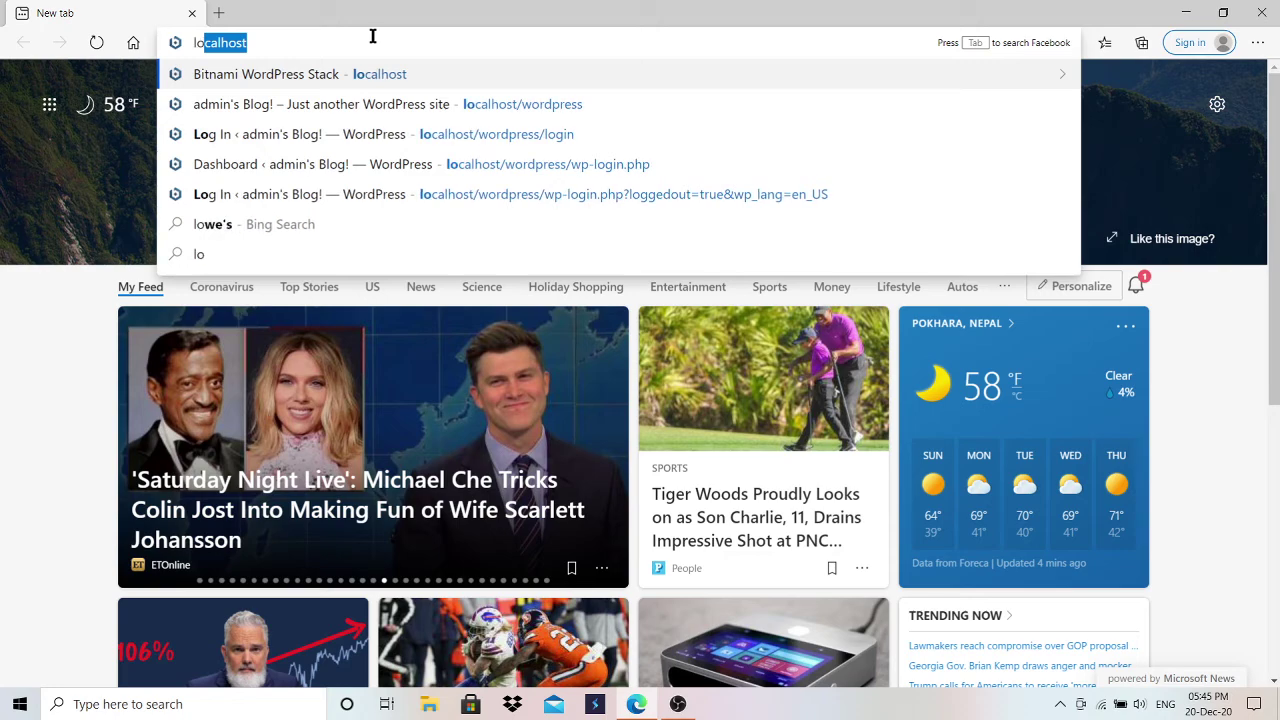
Step: Load the suggested localhost/wordpress address in Edge
{"action": "key", "text": "Return"}
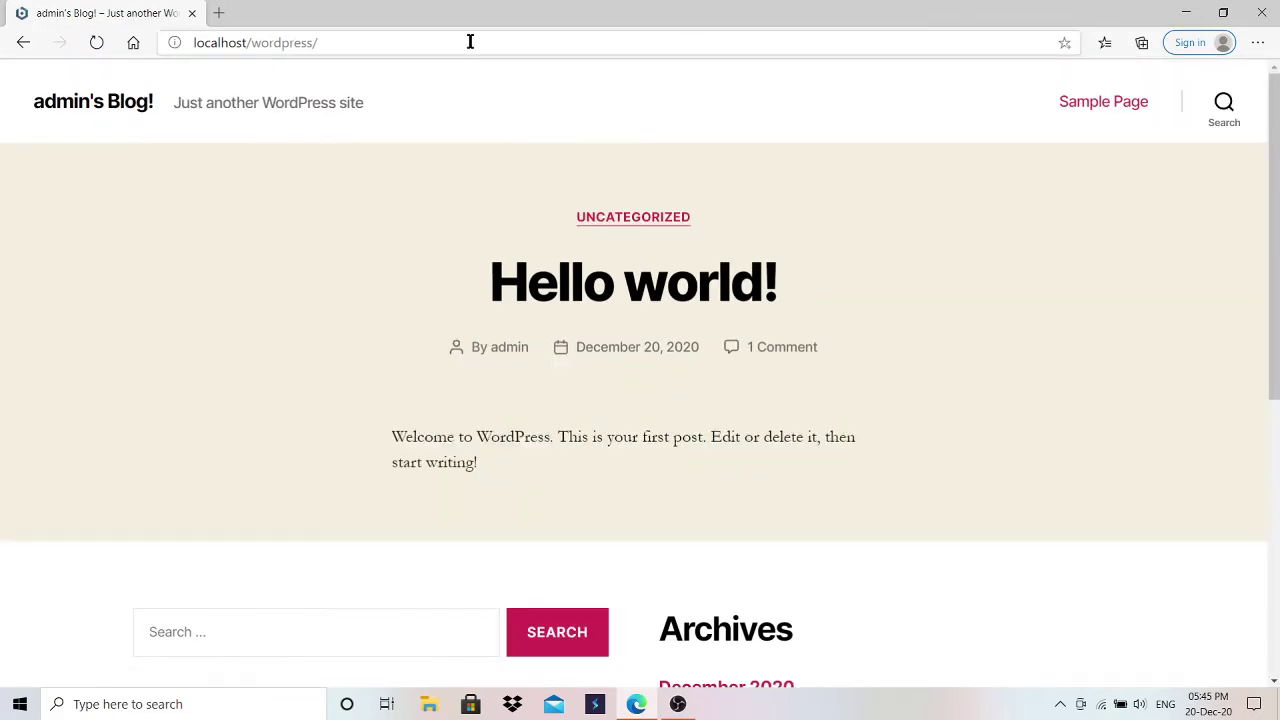
Step: Open the localhost/wordpress/wp-login page in a new browser tab
{"action": "left_click", "coordinate": [218, 14]}
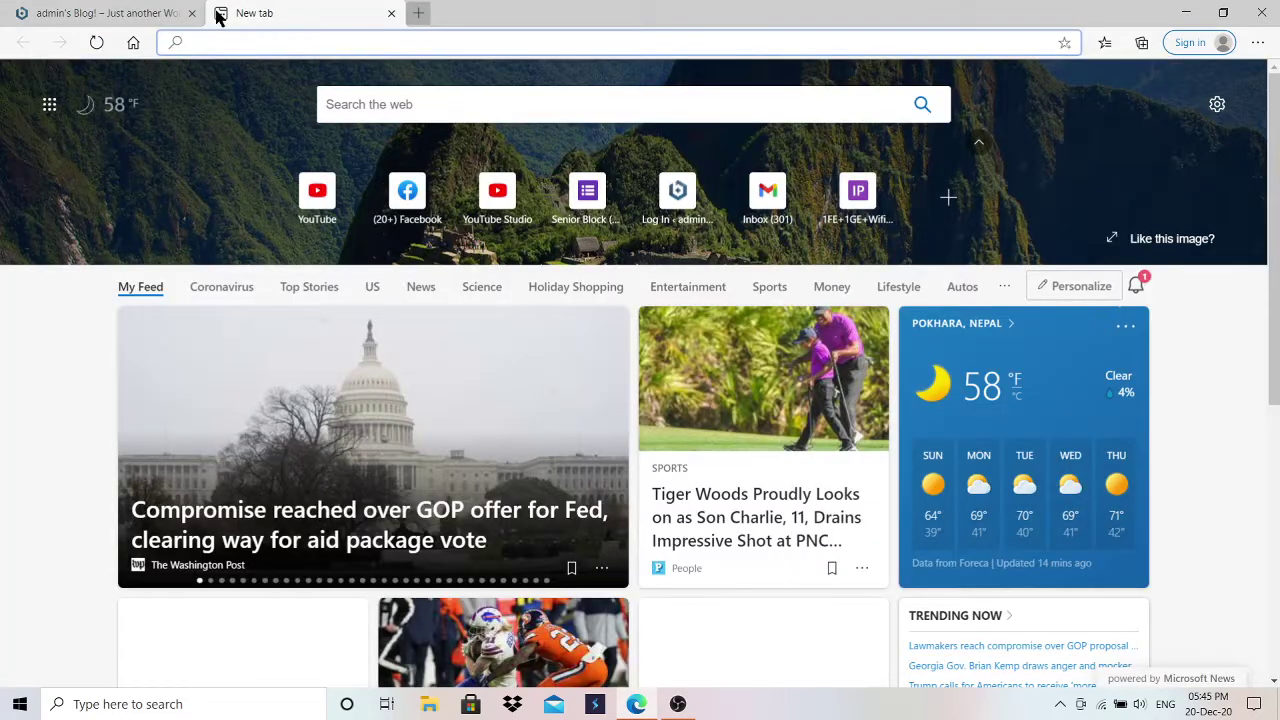
{"action": "type", "text": "localhost/wordpress/"}
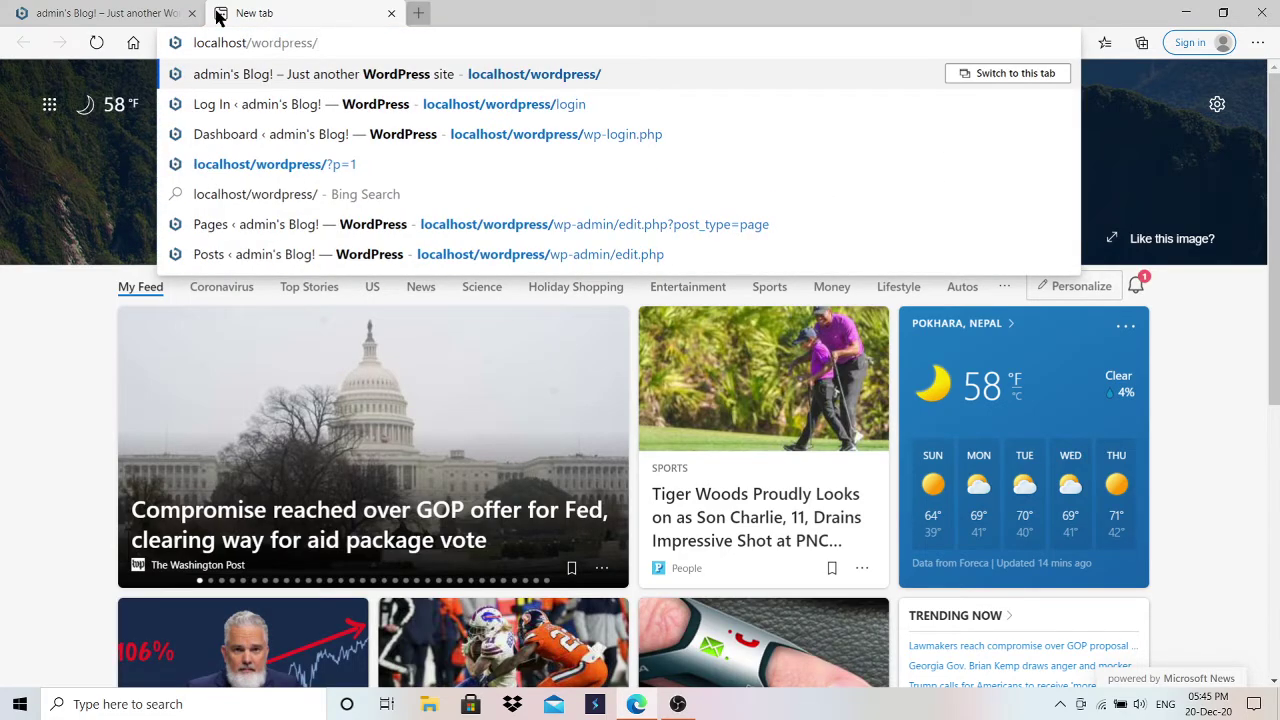
{"action": "type", "text": "wp-l"}
{"action": "key", "text": "Return"}
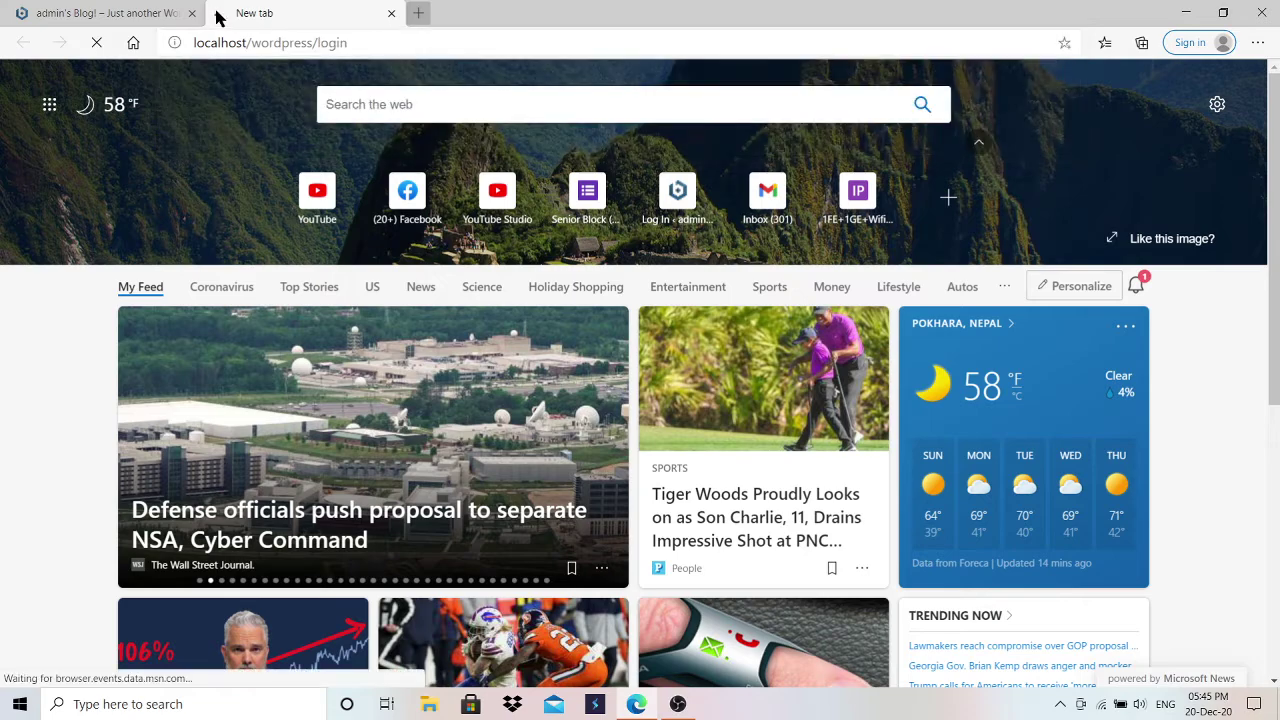
Step: Log in with the admin username and the account password
{"action": "left_click", "coordinate": [577, 317]}
{"action": "type", "text": "admin"}
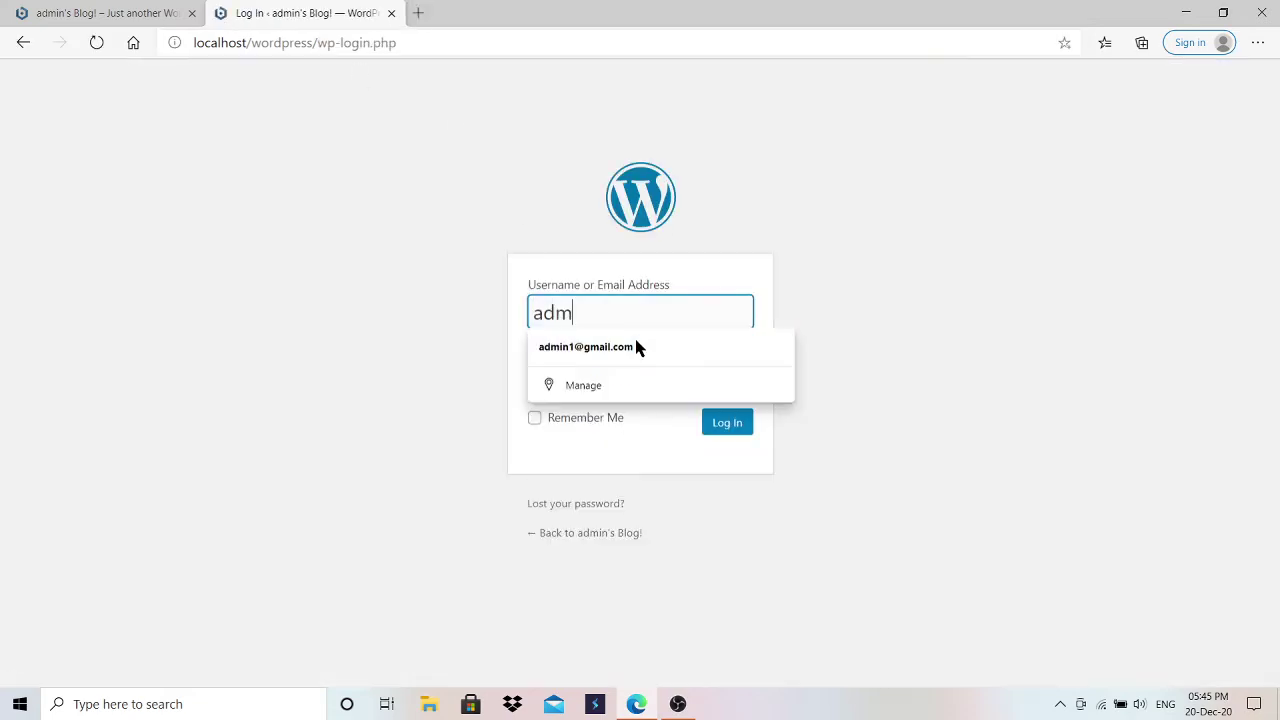
{"action": "key", "text": "Tab"}
{"action": "type", "text": "admin123"}
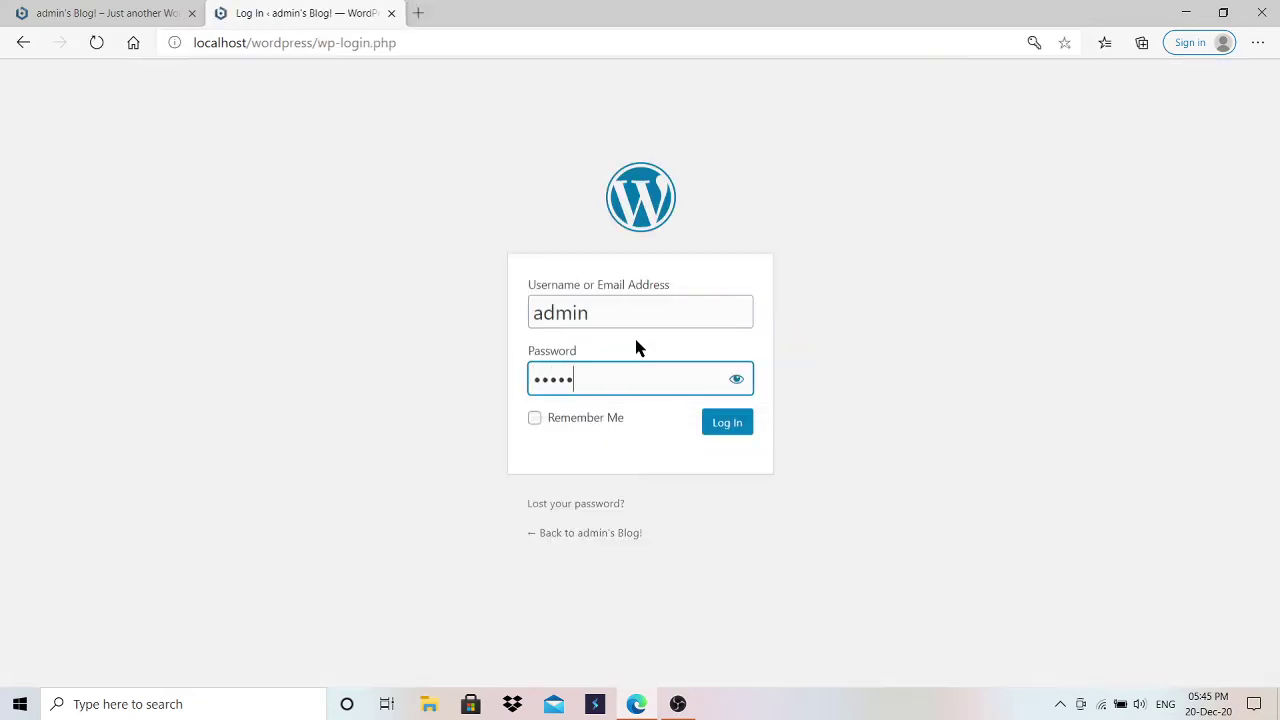
{"action": "key", "text": "Return"}
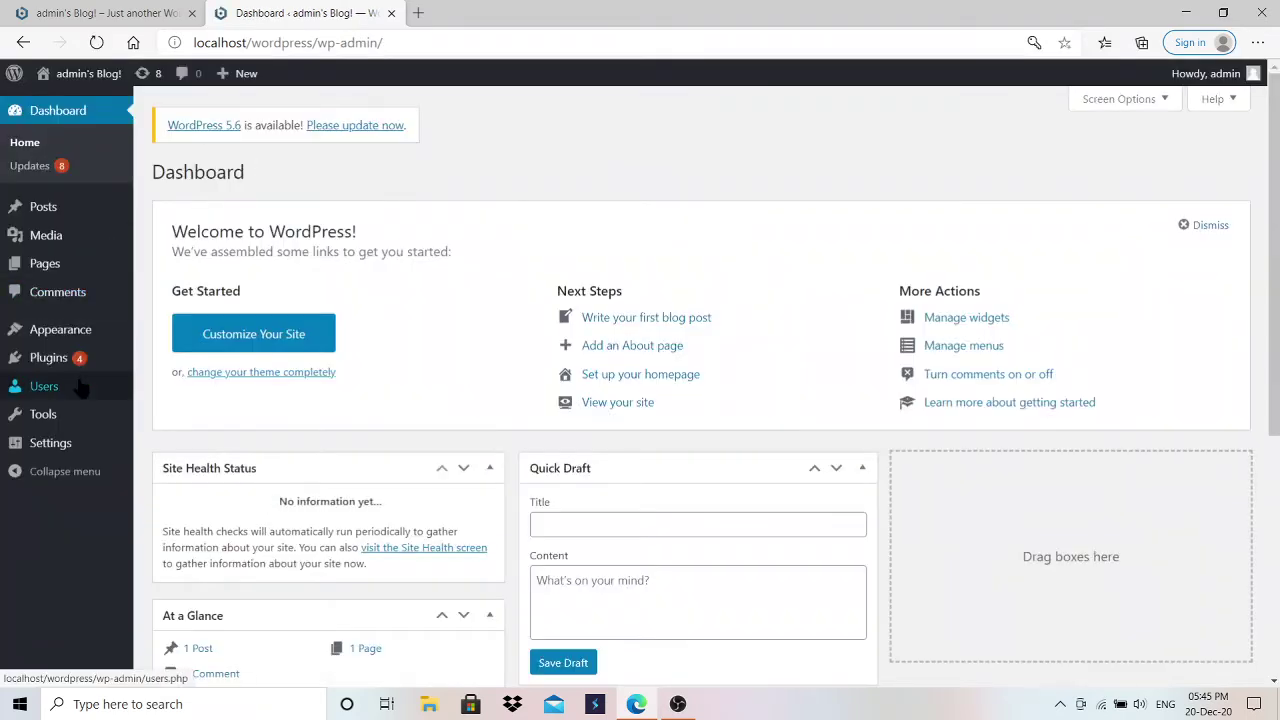
Step: Go to Appearance > Themes and browse themes available to add
{"action": "mouse_move", "coordinate": [65, 368]}
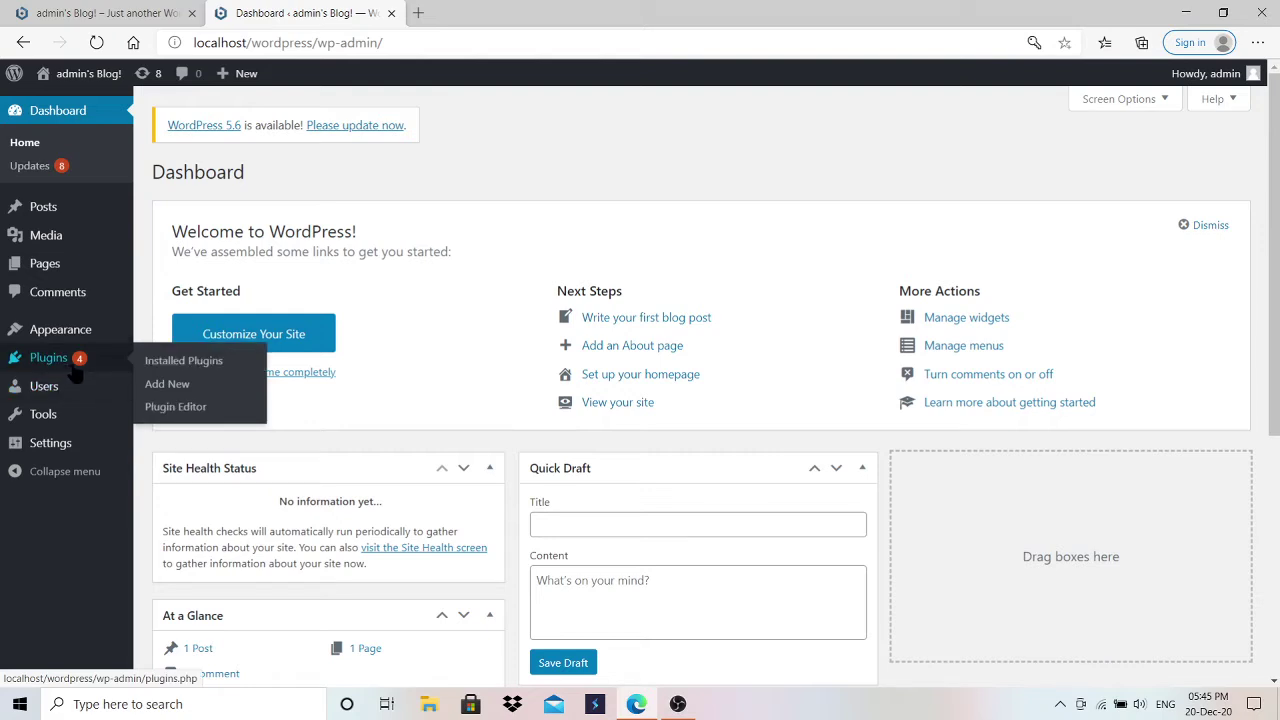
{"action": "mouse_move", "coordinate": [70, 333]}
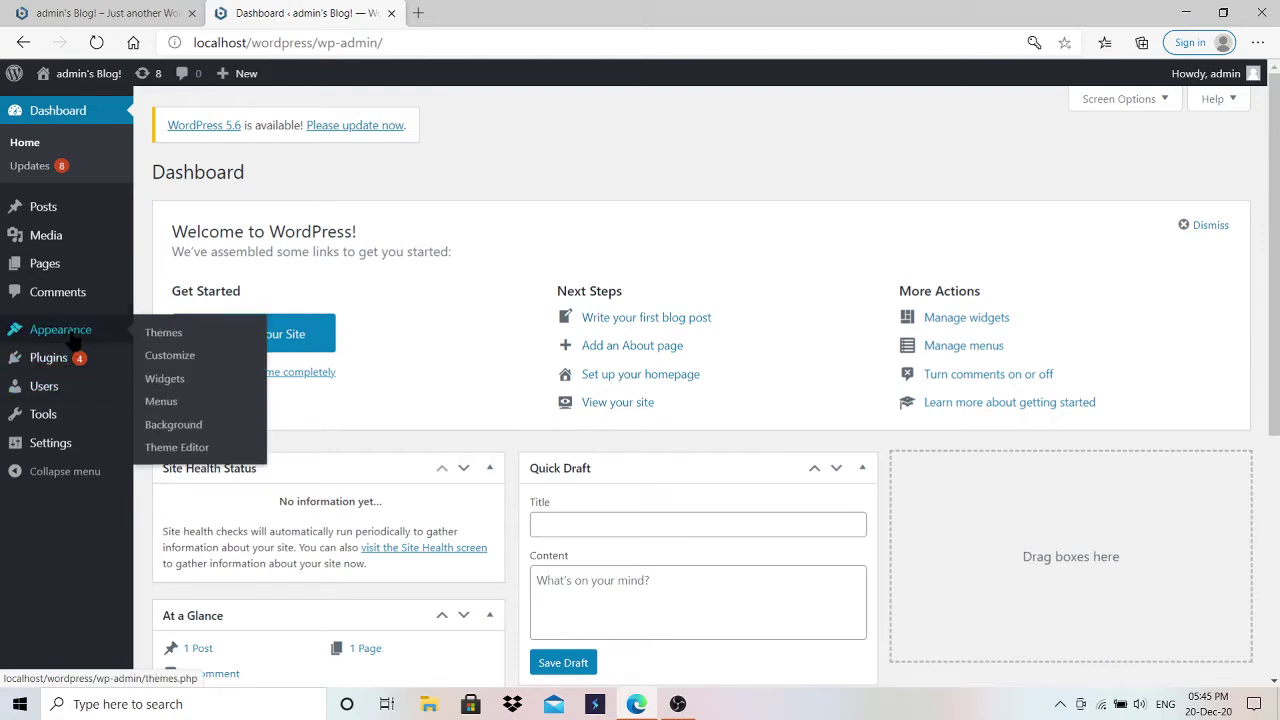
{"action": "left_click", "coordinate": [164, 333]}
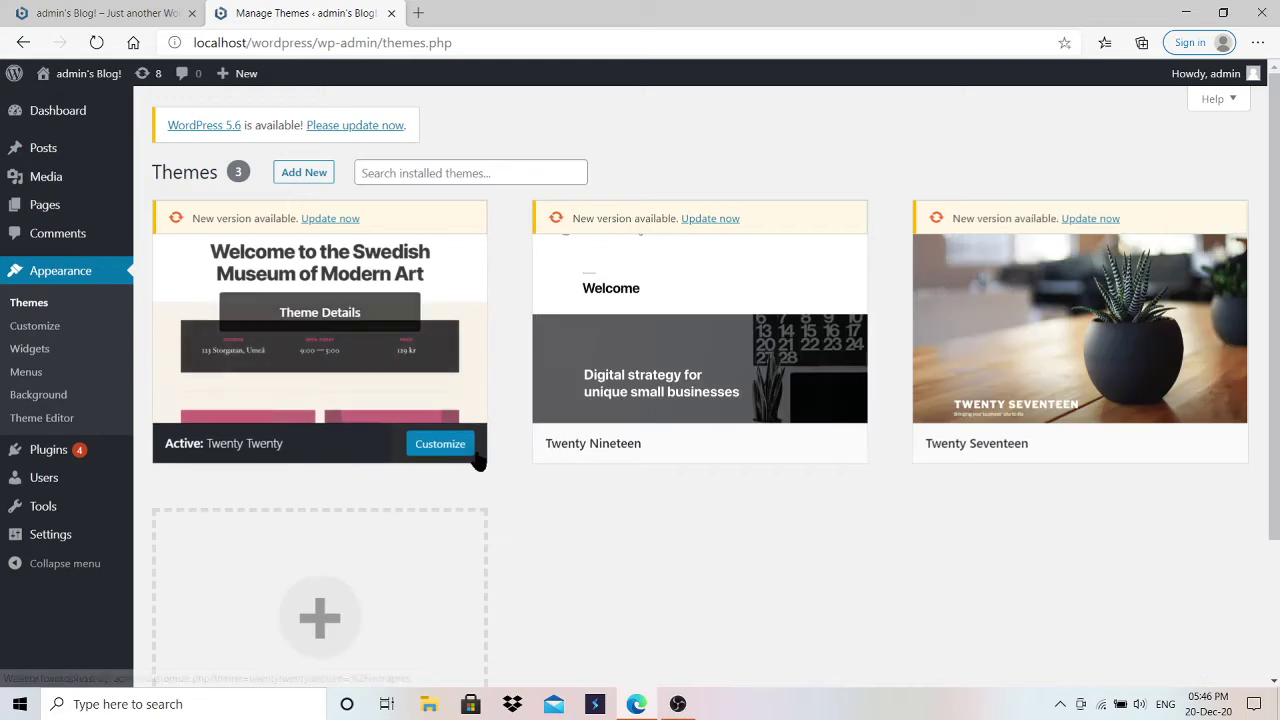
{"action": "left_click", "coordinate": [301, 172]}
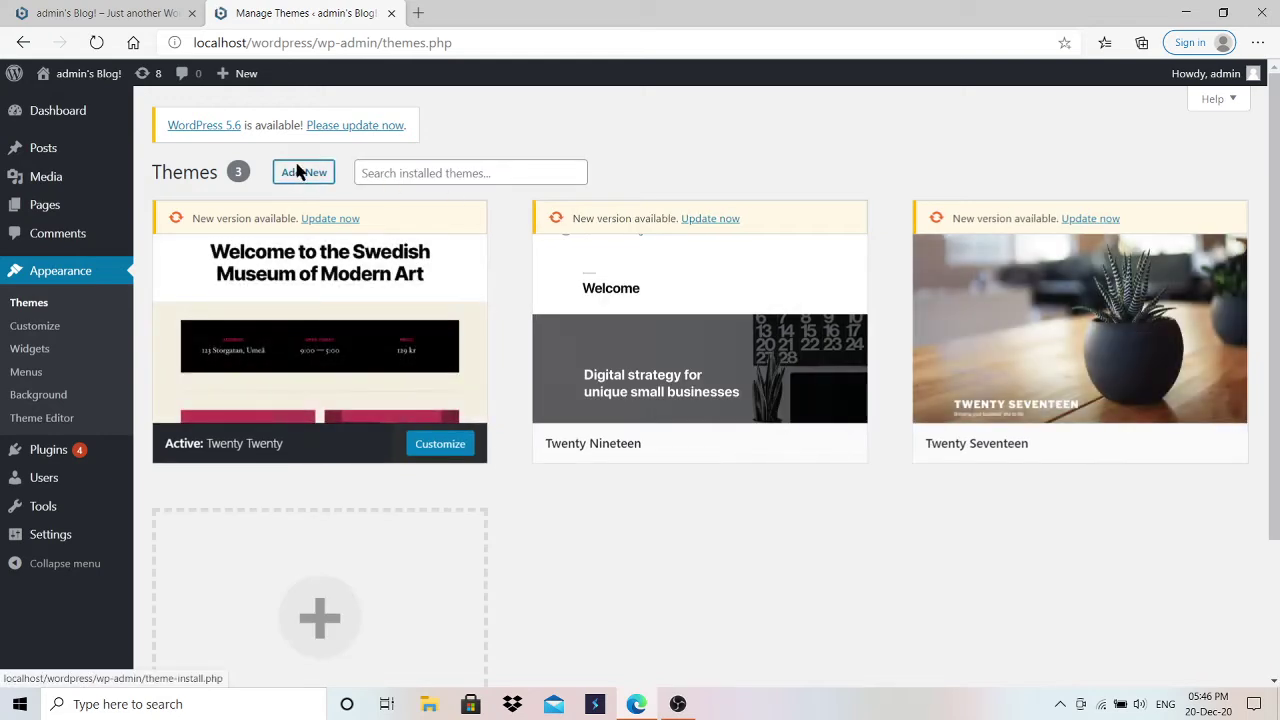
Step: Search for 'astra', install the Astra theme and activate it
{"action": "left_click", "coordinate": [1055, 220]}
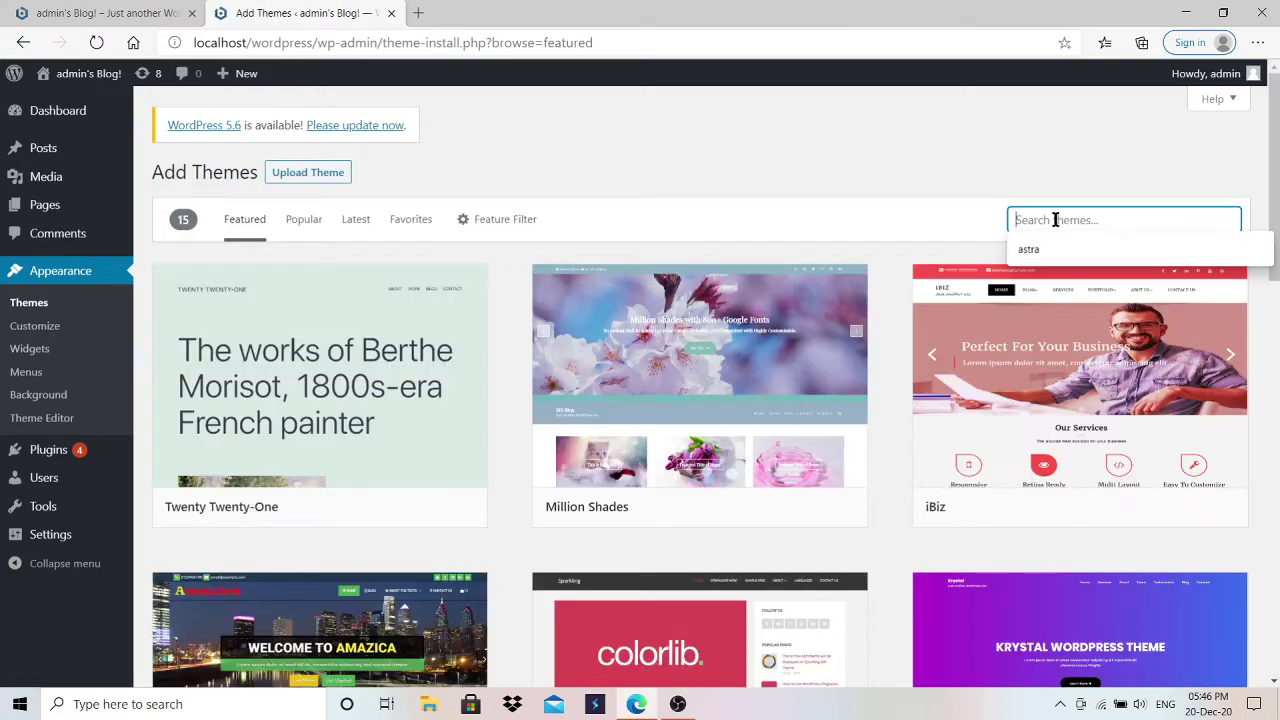
{"action": "type", "text": "astra"}
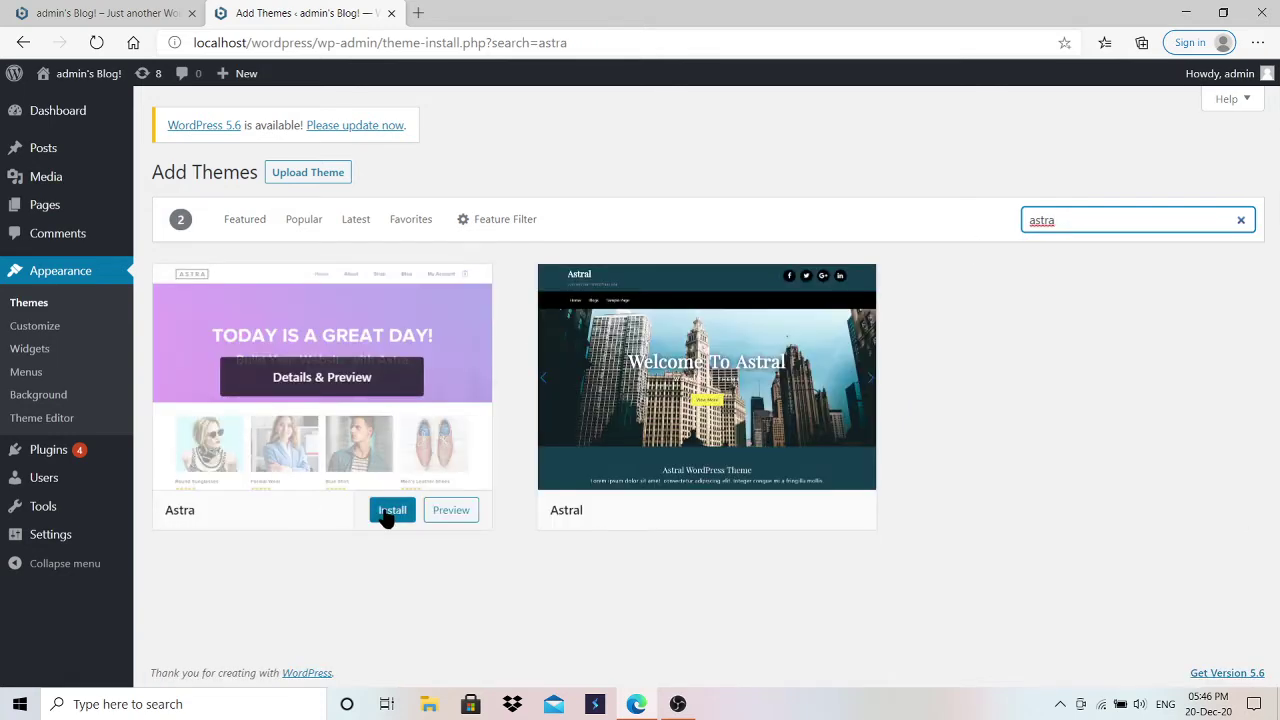
{"action": "left_click", "coordinate": [387, 513]}
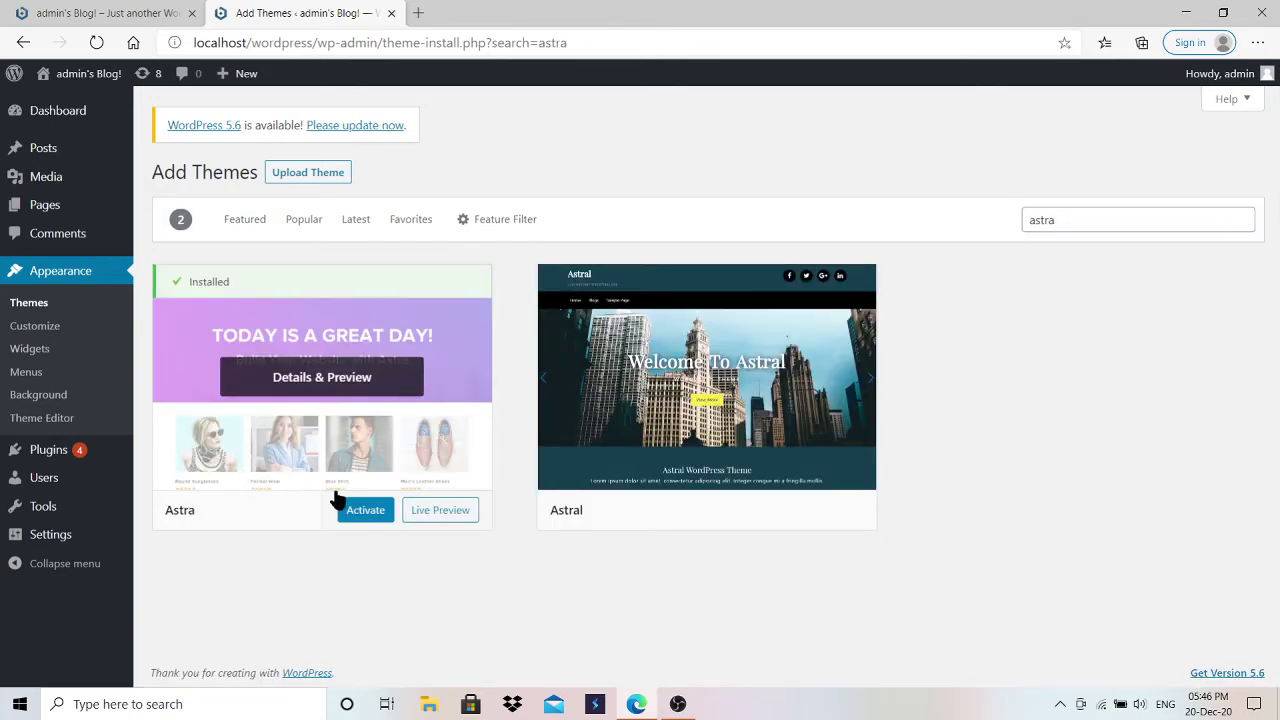
{"action": "left_click", "coordinate": [366, 512]}
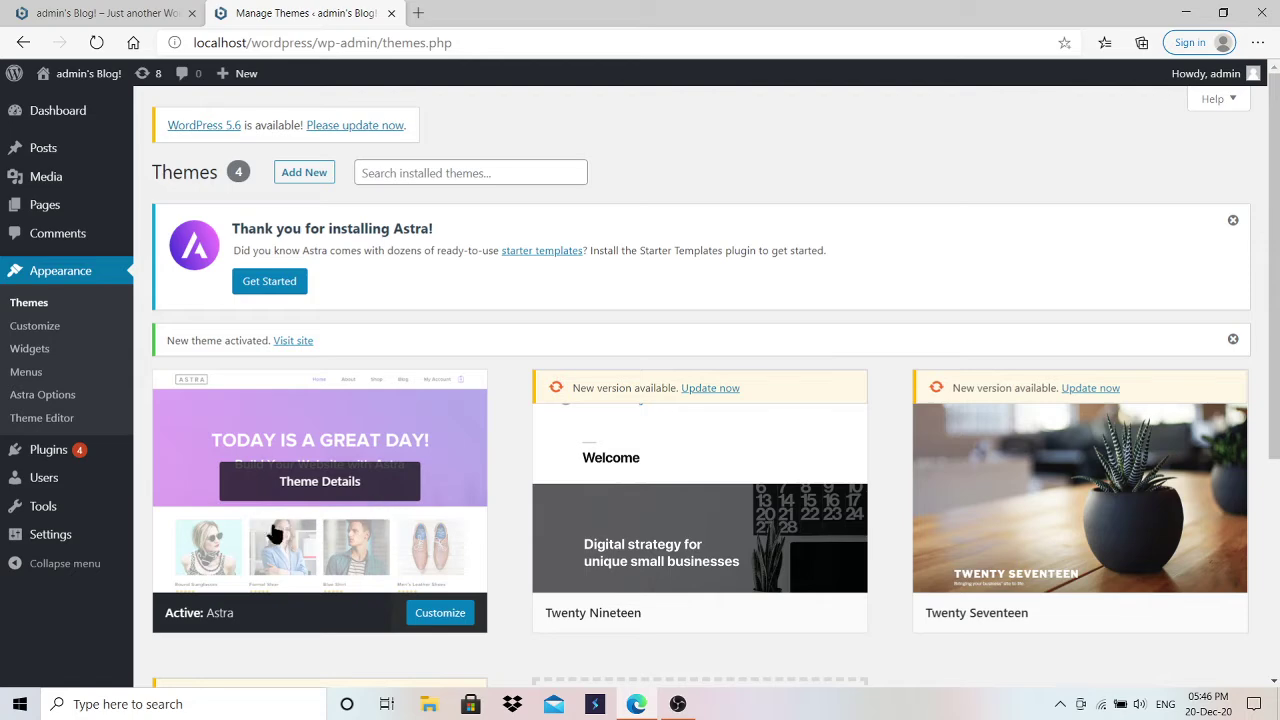
{"action": "left_click", "coordinate": [115, 12]}
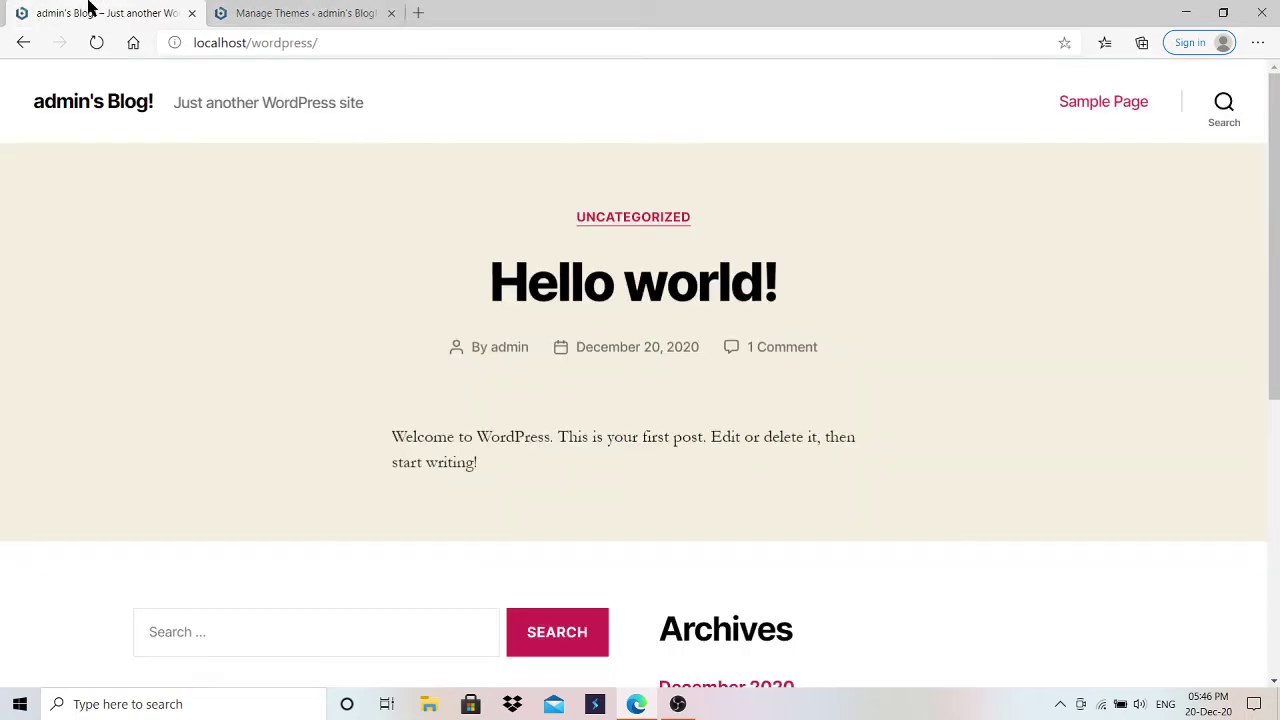
{"action": "left_click", "coordinate": [330, 38]}
{"action": "key", "text": "Return"}
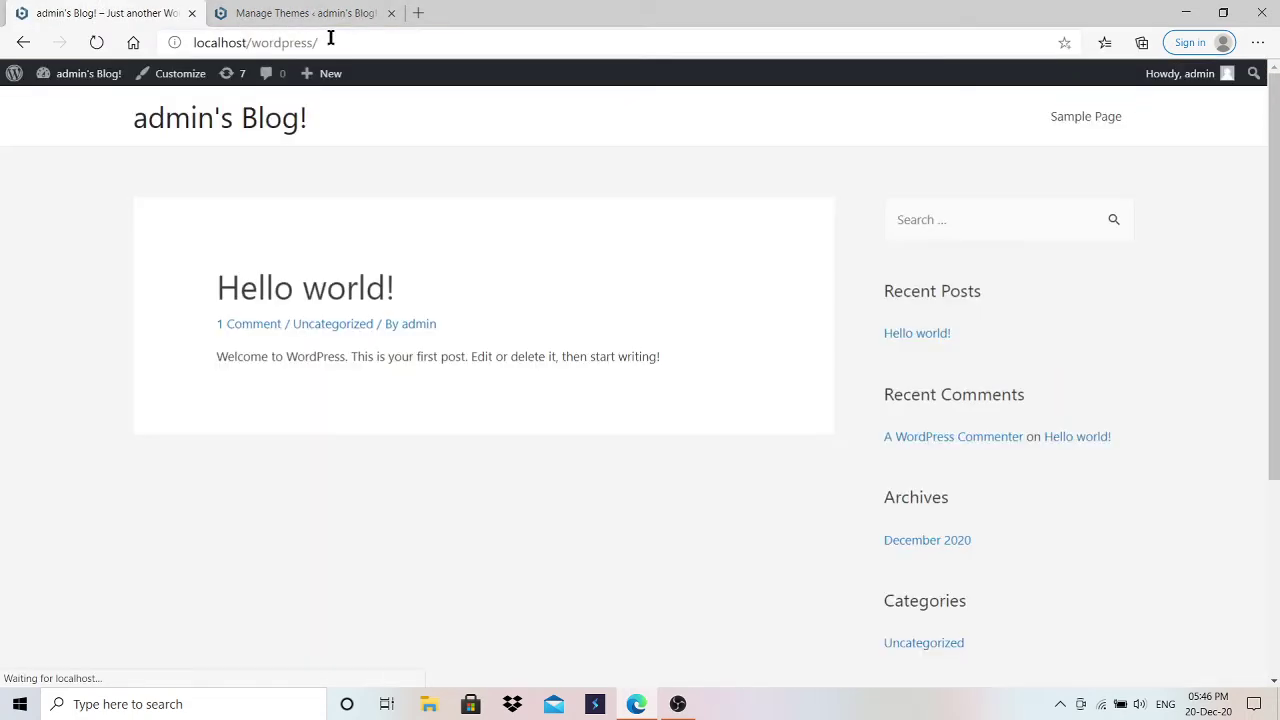
{"action": "scroll", "coordinate": [640, 386], "scroll_direction": "down", "scroll_amount": 2}
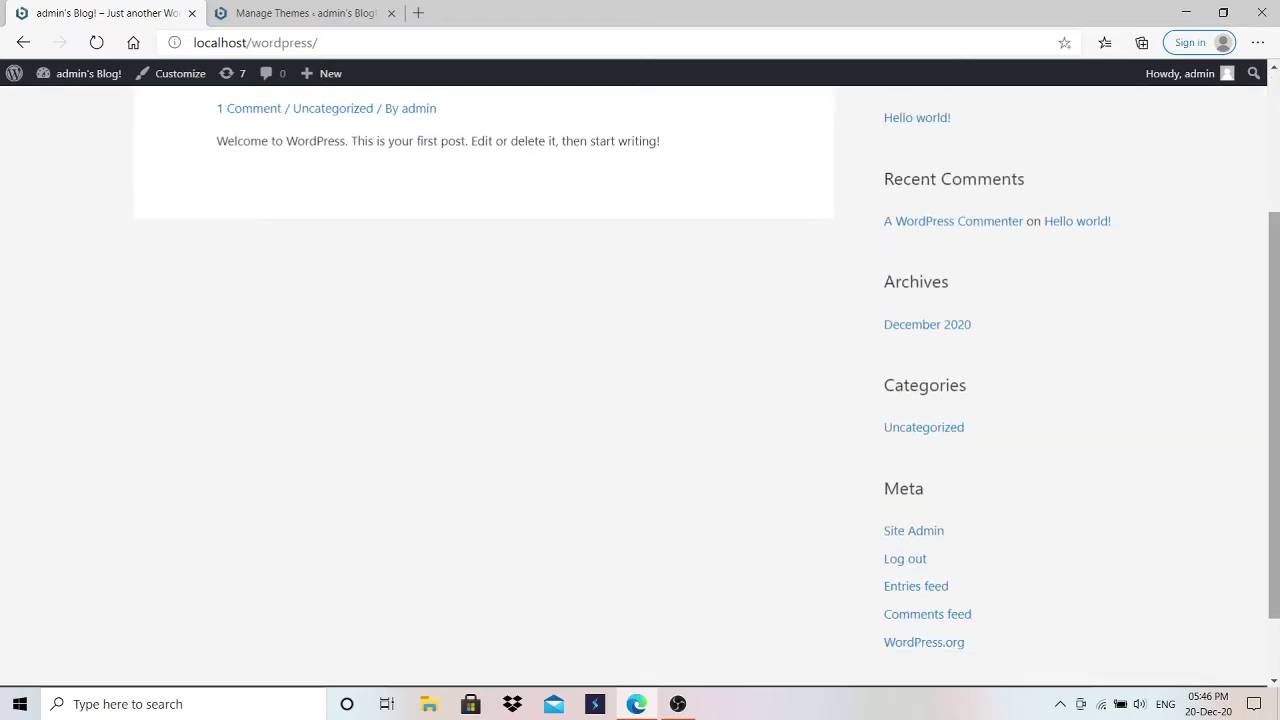
{"action": "left_click", "coordinate": [346, 13]}
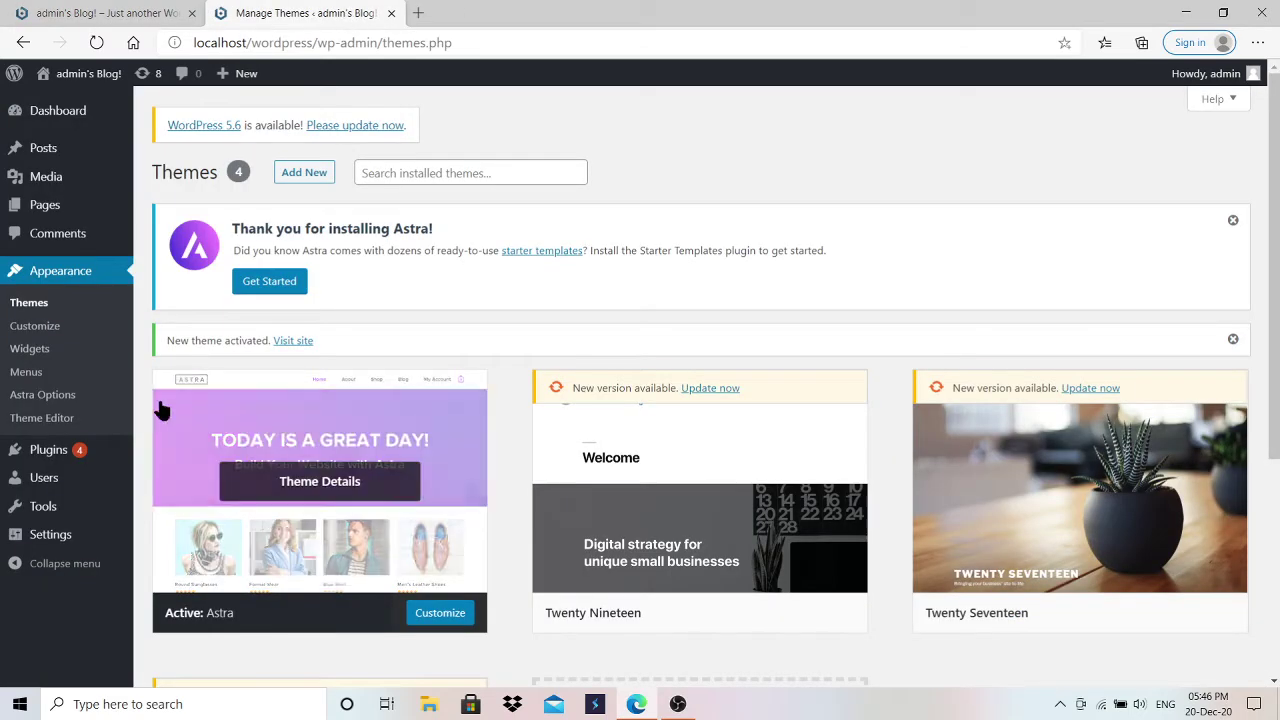
Step: Install the importer plugin from Astra Options and choose Elementor as the page builder
{"action": "left_click", "coordinate": [55, 400]}
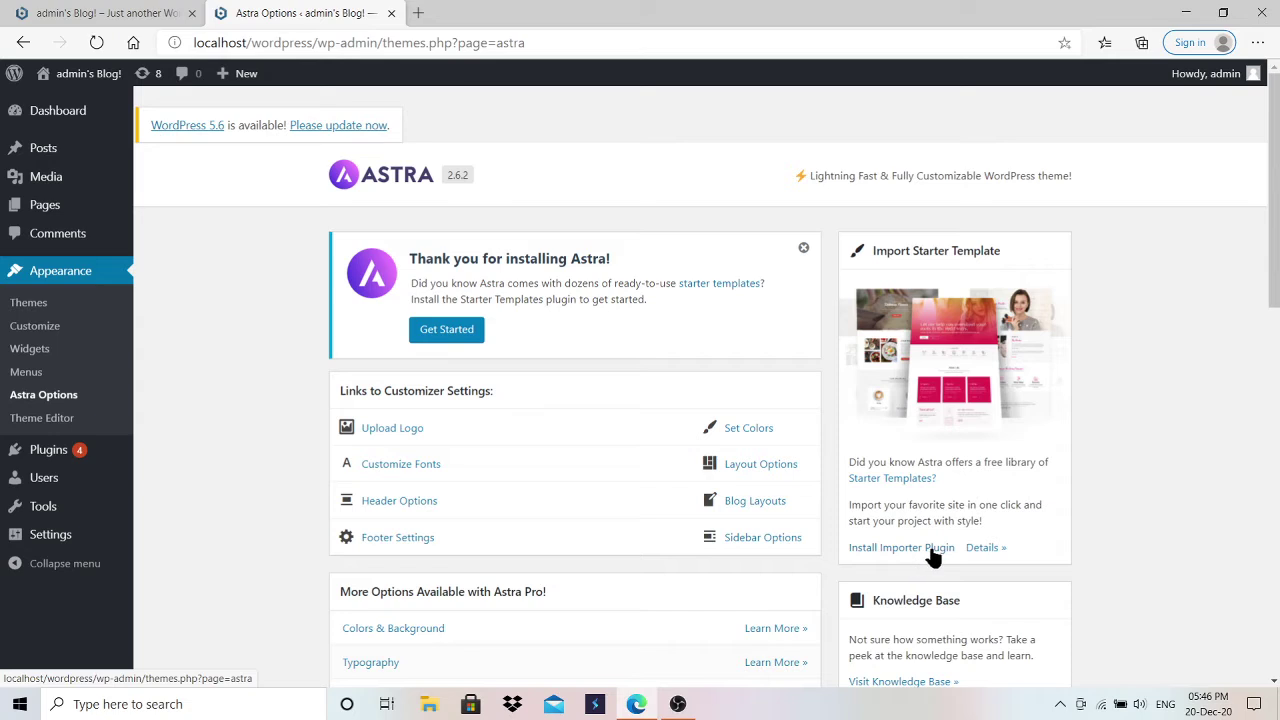
{"action": "left_click", "coordinate": [905, 550]}
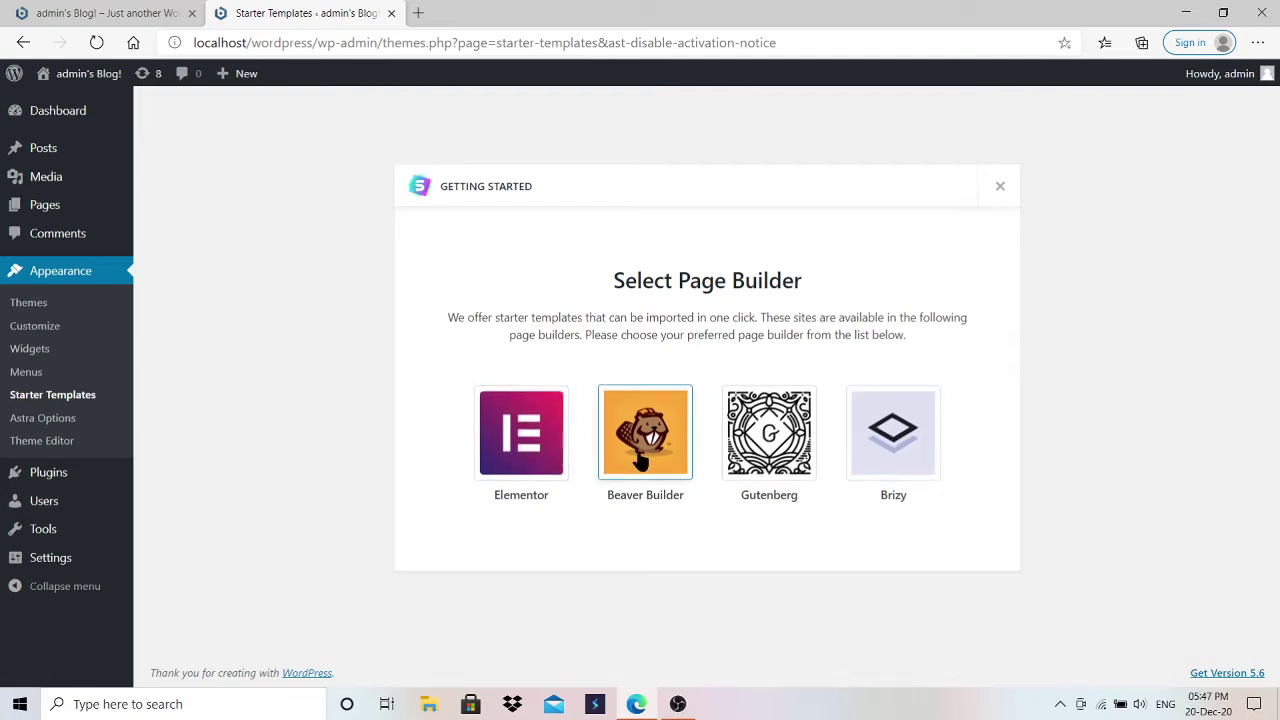
{"action": "left_click", "coordinate": [529, 431]}
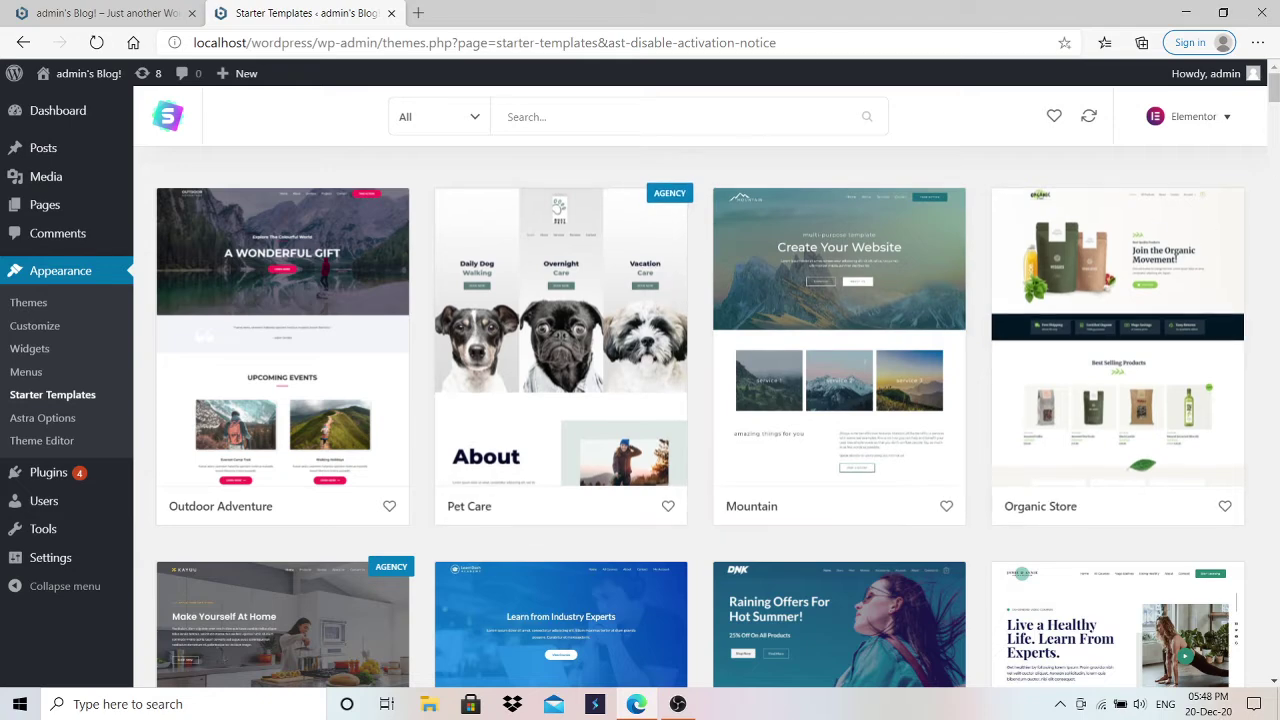
Step: Browse the starter template grid and select the Outdoor Adventure design
{"action": "left_click_drag", "start_coordinate": [1276, 91], "coordinate": [1276, 91]}
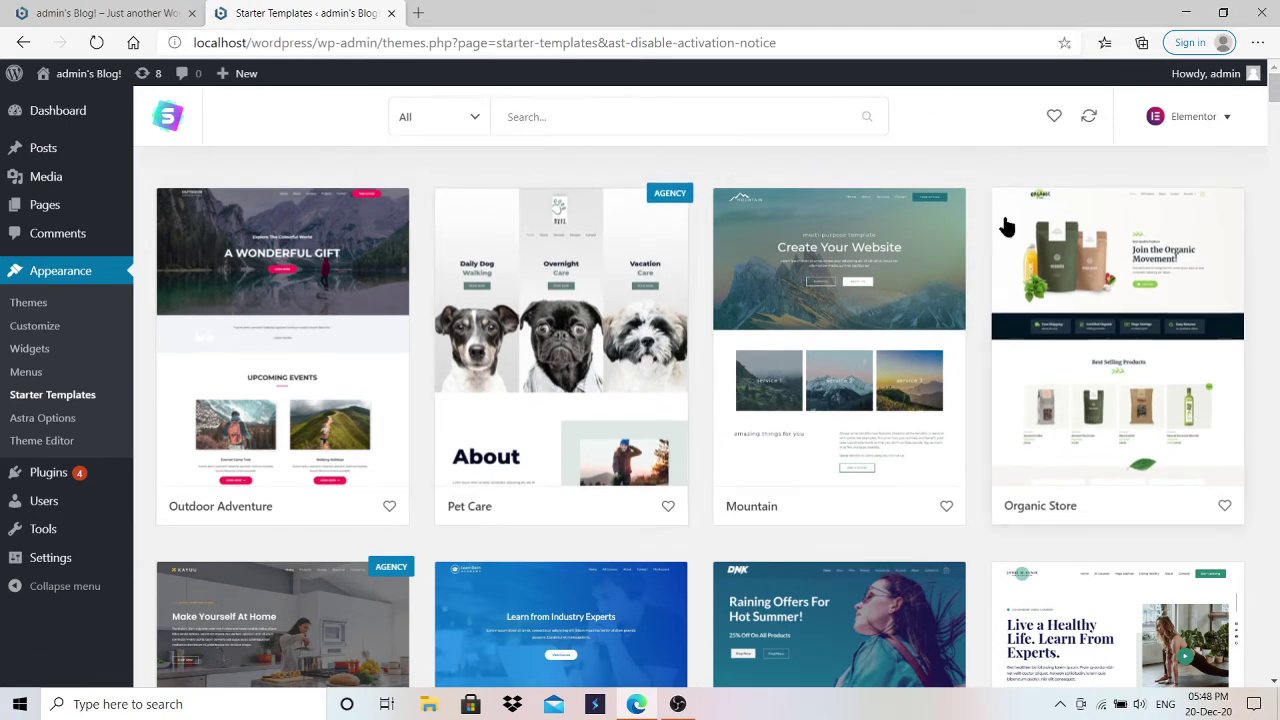
{"action": "left_click_drag", "start_coordinate": [1276, 92], "coordinate": [1276, 158]}
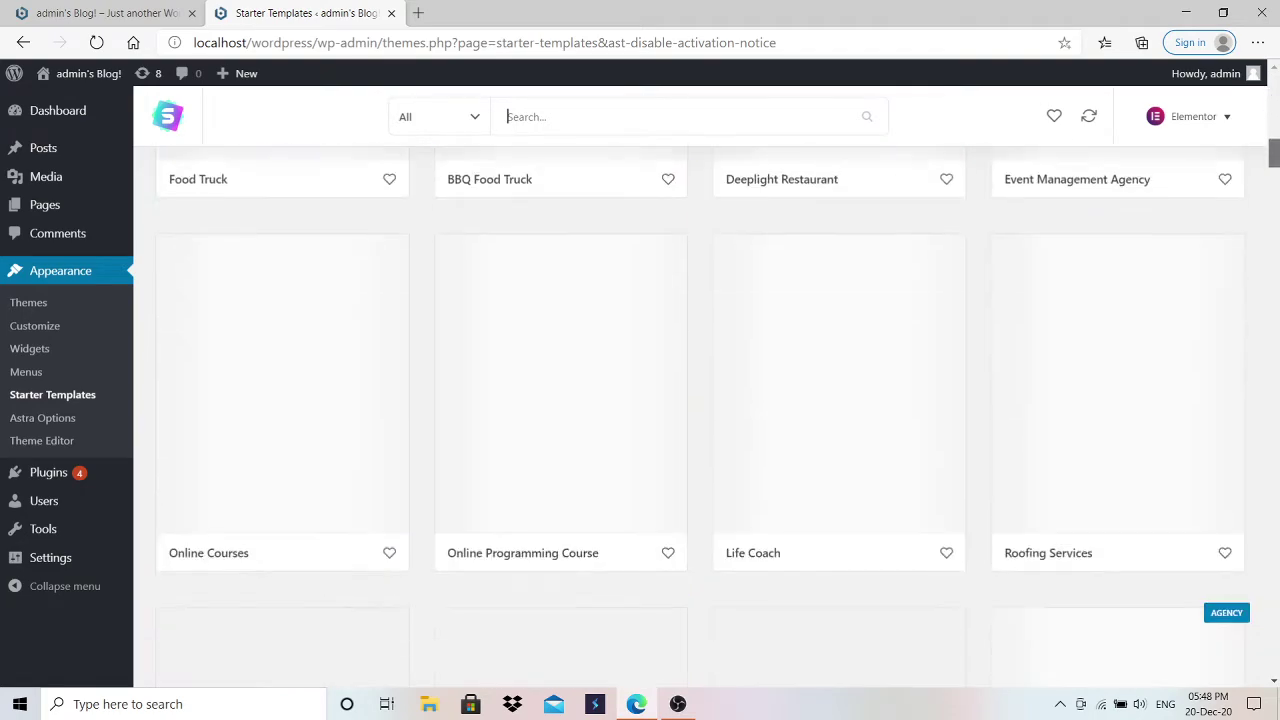
{"action": "scroll", "coordinate": [700, 416], "scroll_direction": "down", "scroll_amount": 2}
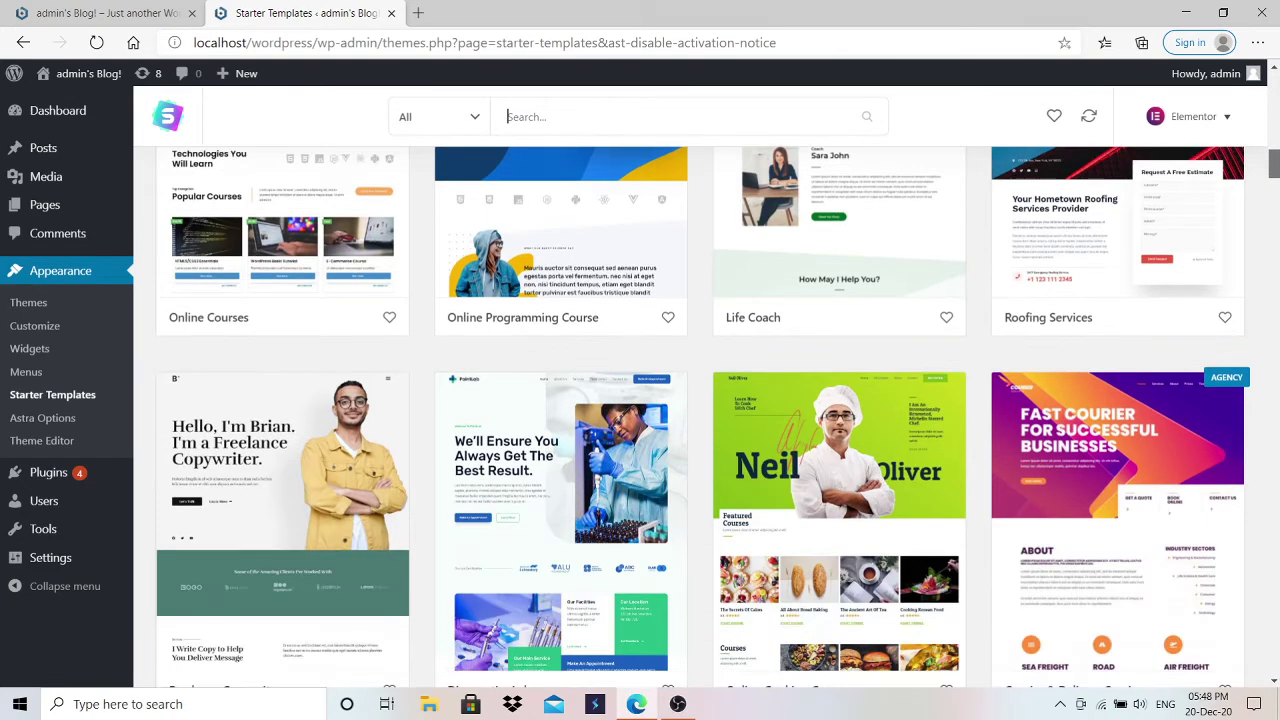
{"action": "scroll", "coordinate": [1040, 292], "scroll_direction": "up", "scroll_amount": 5}
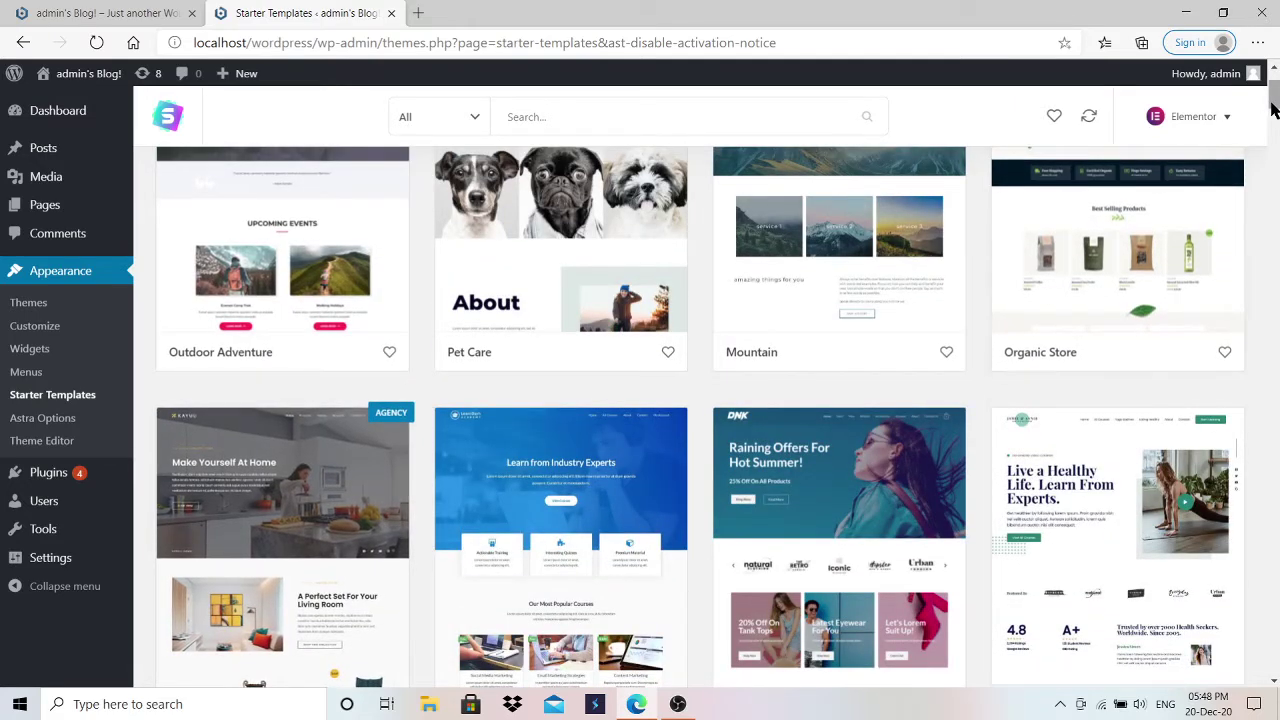
{"action": "scroll", "coordinate": [1272, 97], "scroll_direction": "up", "scroll_amount": 2}
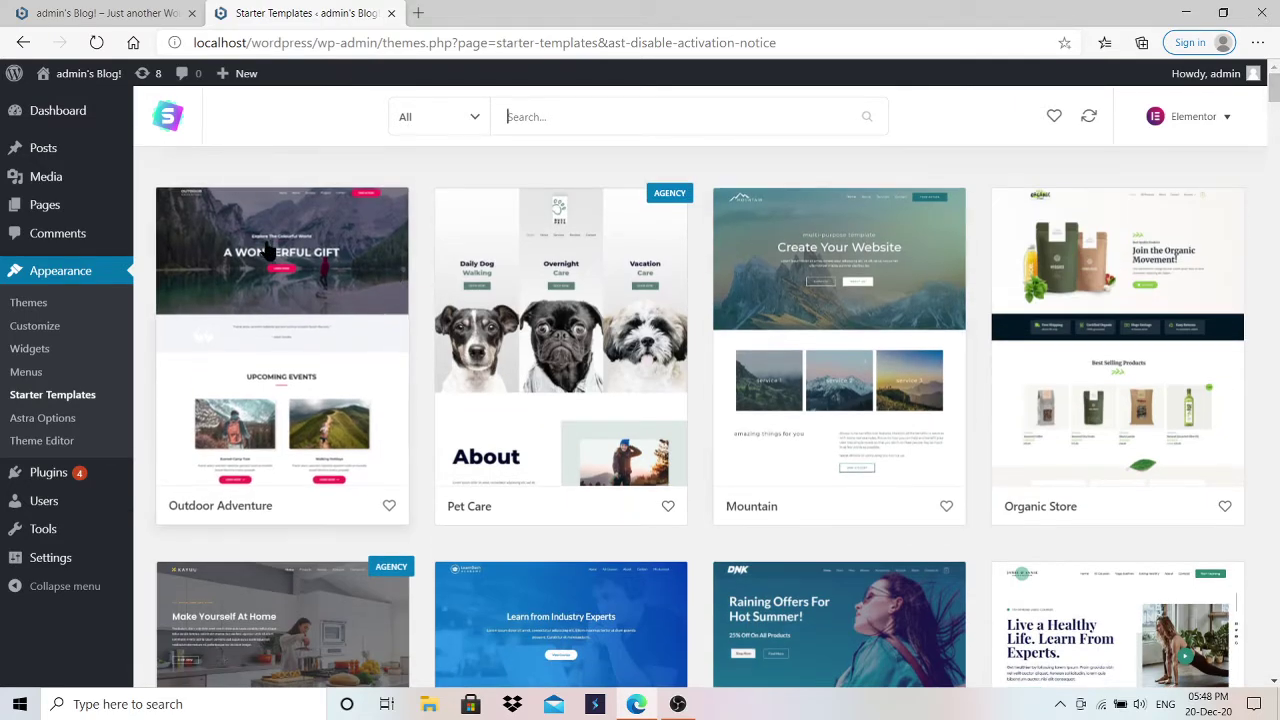
{"action": "left_click", "coordinate": [268, 250]}
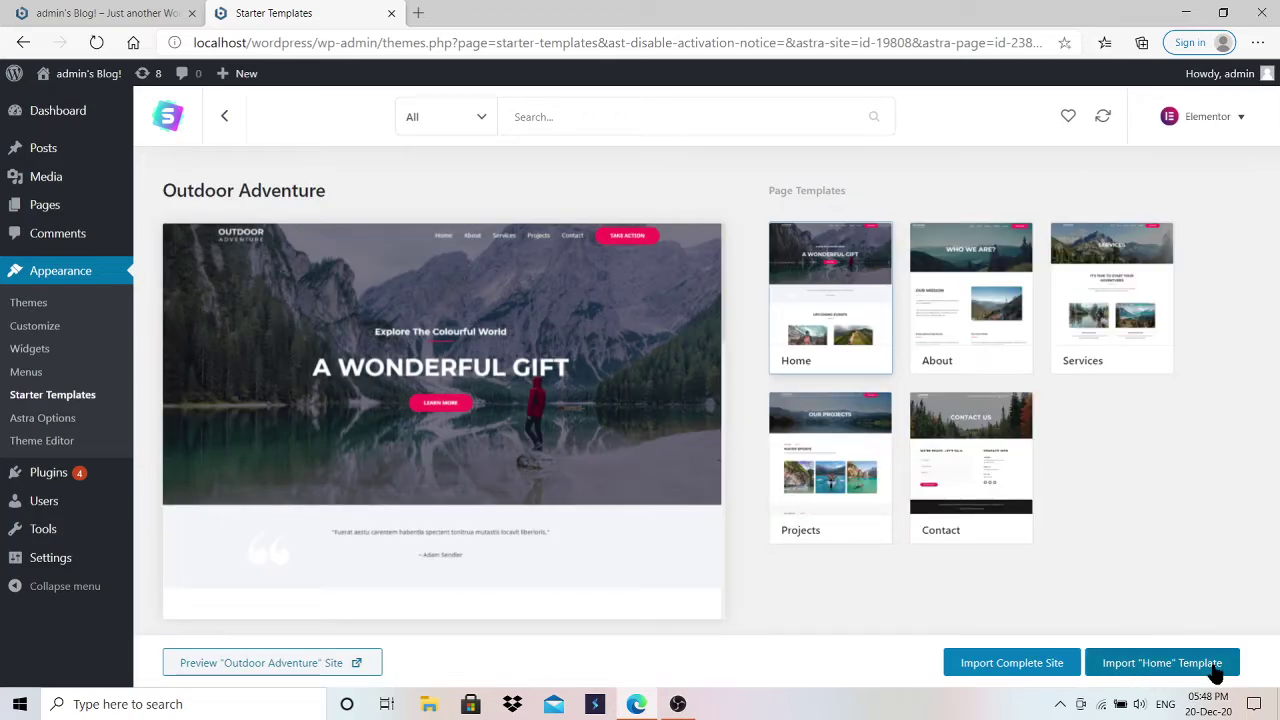
Step: Import the full Outdoor Adventure site, deleting the previously imported site, then view it
{"action": "left_click", "coordinate": [1043, 677]}
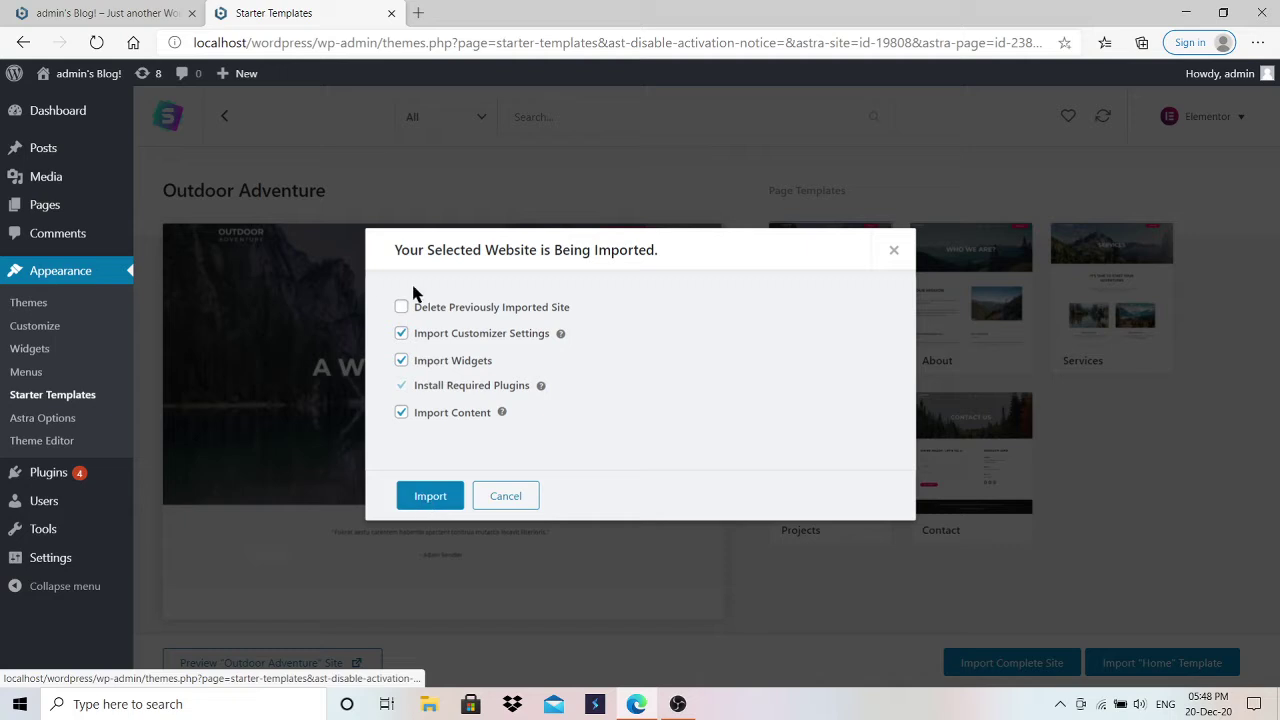
{"action": "left_click", "coordinate": [401, 307]}
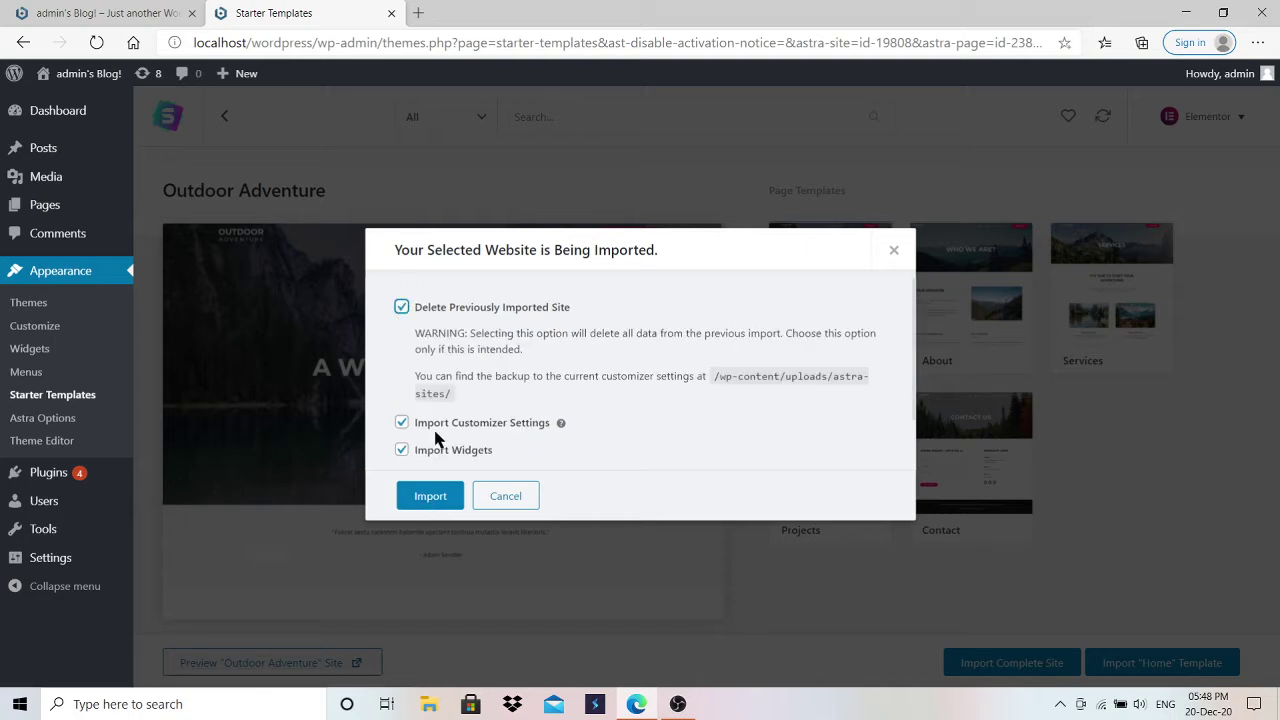
{"action": "left_click", "coordinate": [432, 500]}
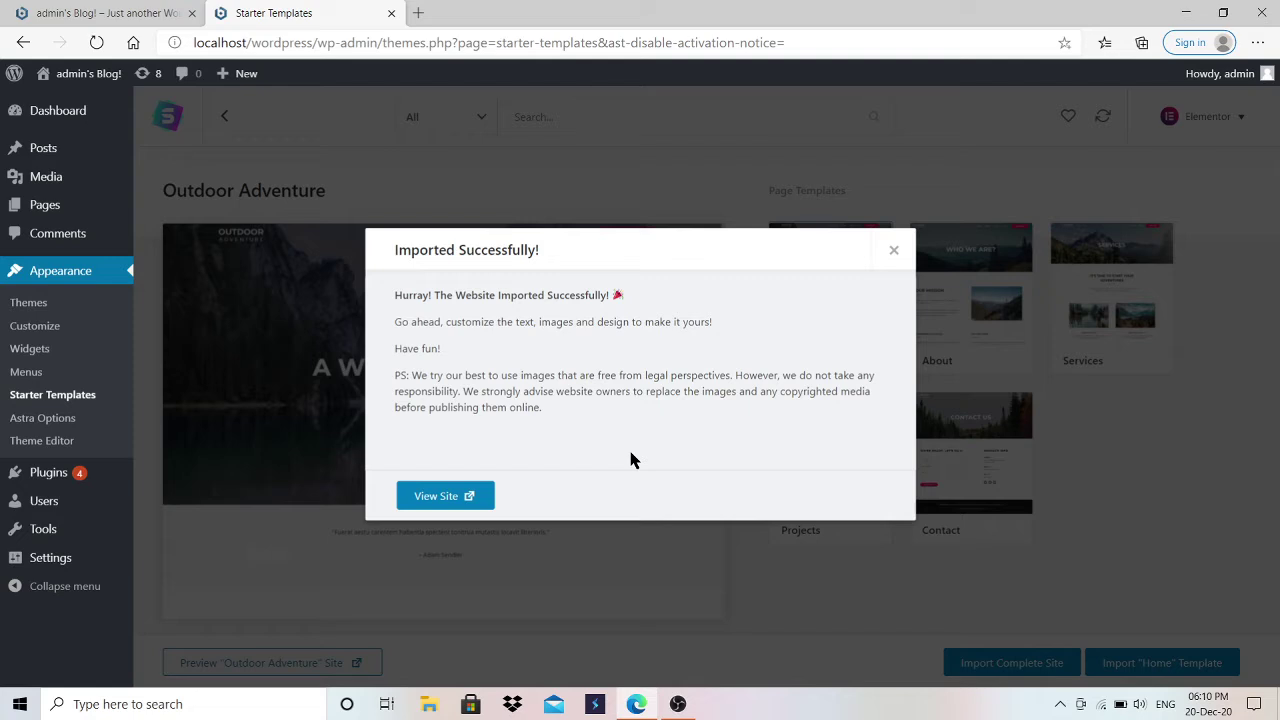
{"action": "left_click", "coordinate": [447, 500]}
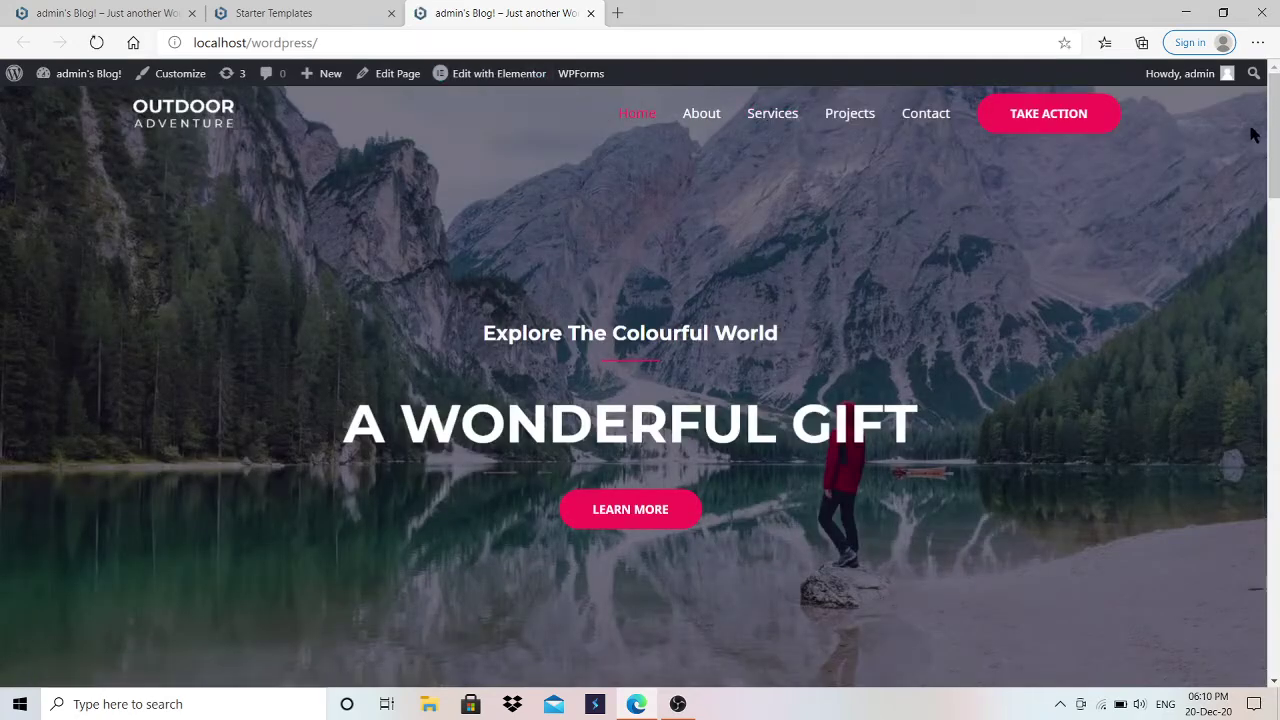
Step: Launch Edit with Elementor from the admin bar on the imported home page
{"action": "mouse_move", "coordinate": [1277, 130]}
{"action": "left_mouse_down"}
{"action": "mouse_move", "coordinate": [1277, 613]}
{"action": "mouse_move", "coordinate": [1277, 128]}
{"action": "left_mouse_up"}
{"action": "mouse_move", "coordinate": [471, 91]}
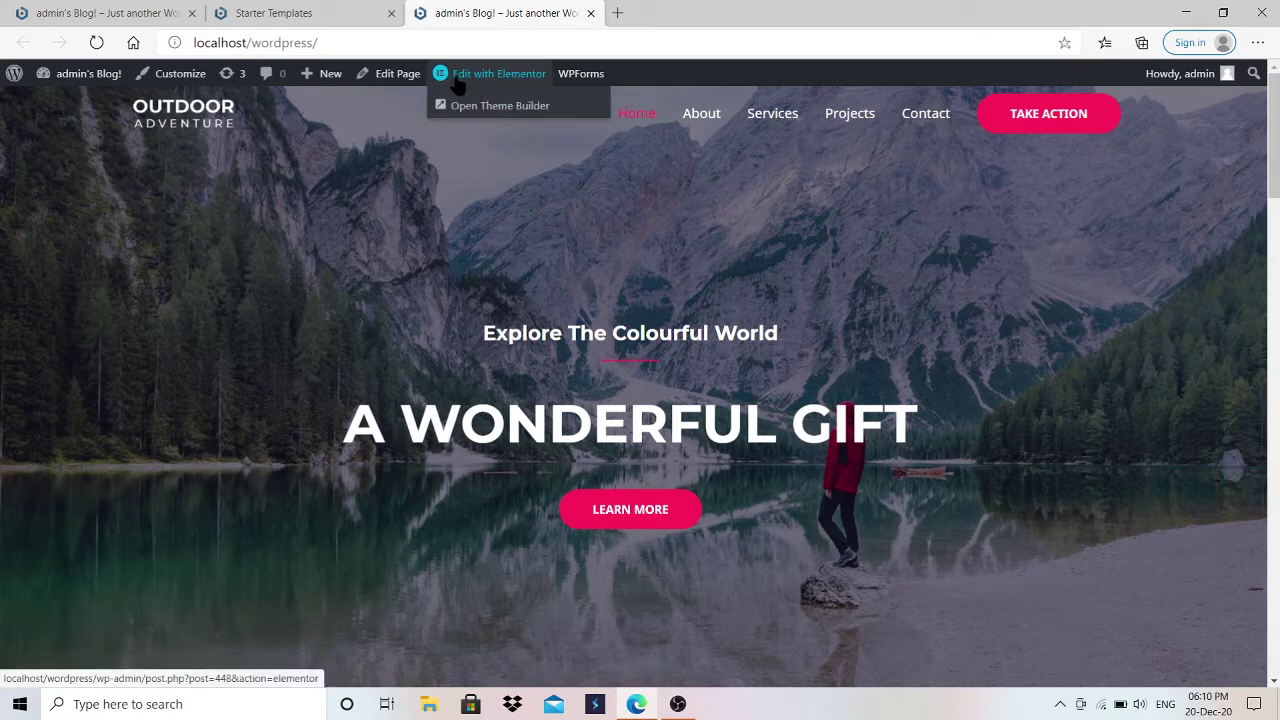
{"action": "left_click", "coordinate": [506, 85]}
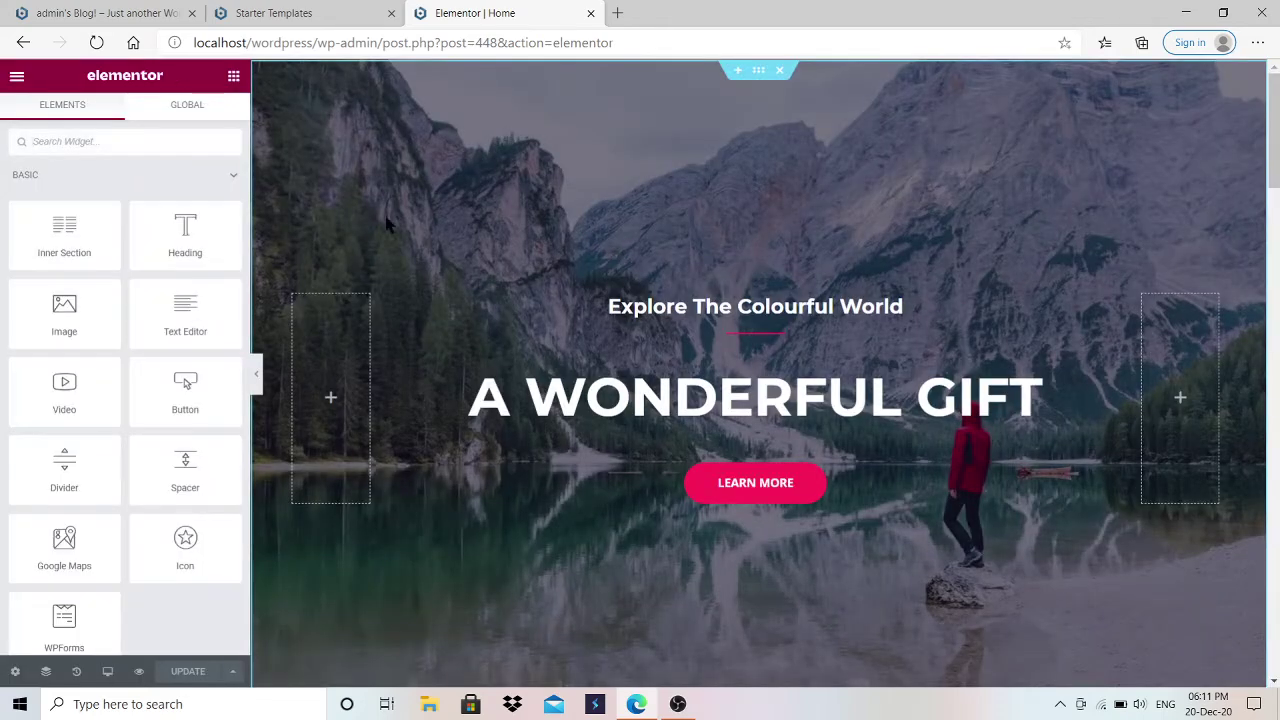
Step: Replace the hero Title text with 'Create your own website'
{"action": "left_click", "coordinate": [637, 402]}
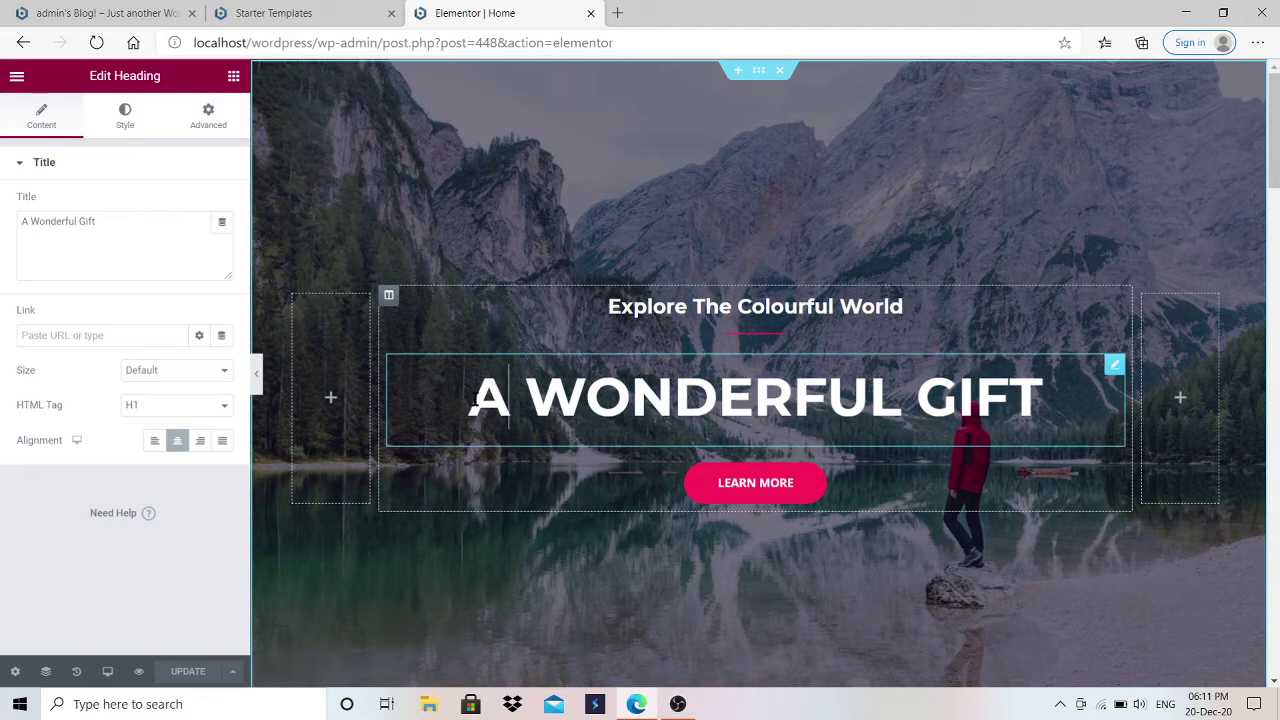
{"action": "left_click_drag", "start_coordinate": [471, 398], "coordinate": [674, 398]}
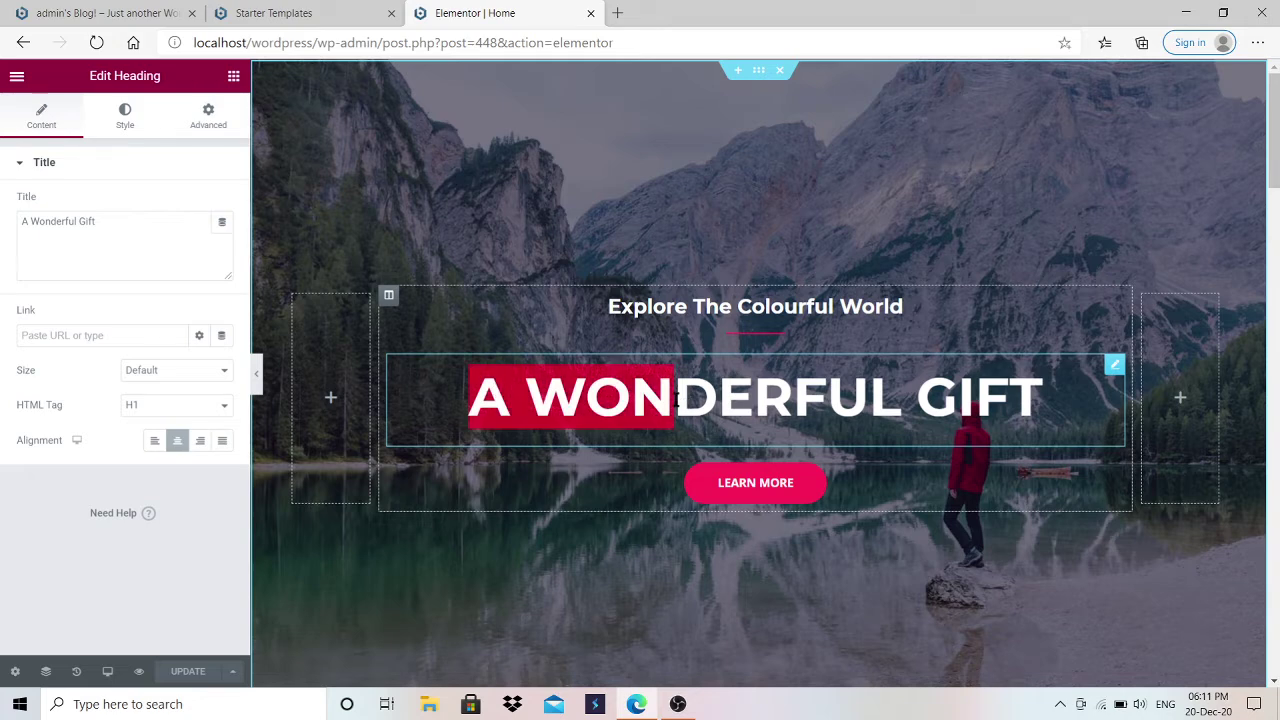
{"action": "left_click", "coordinate": [126, 232]}
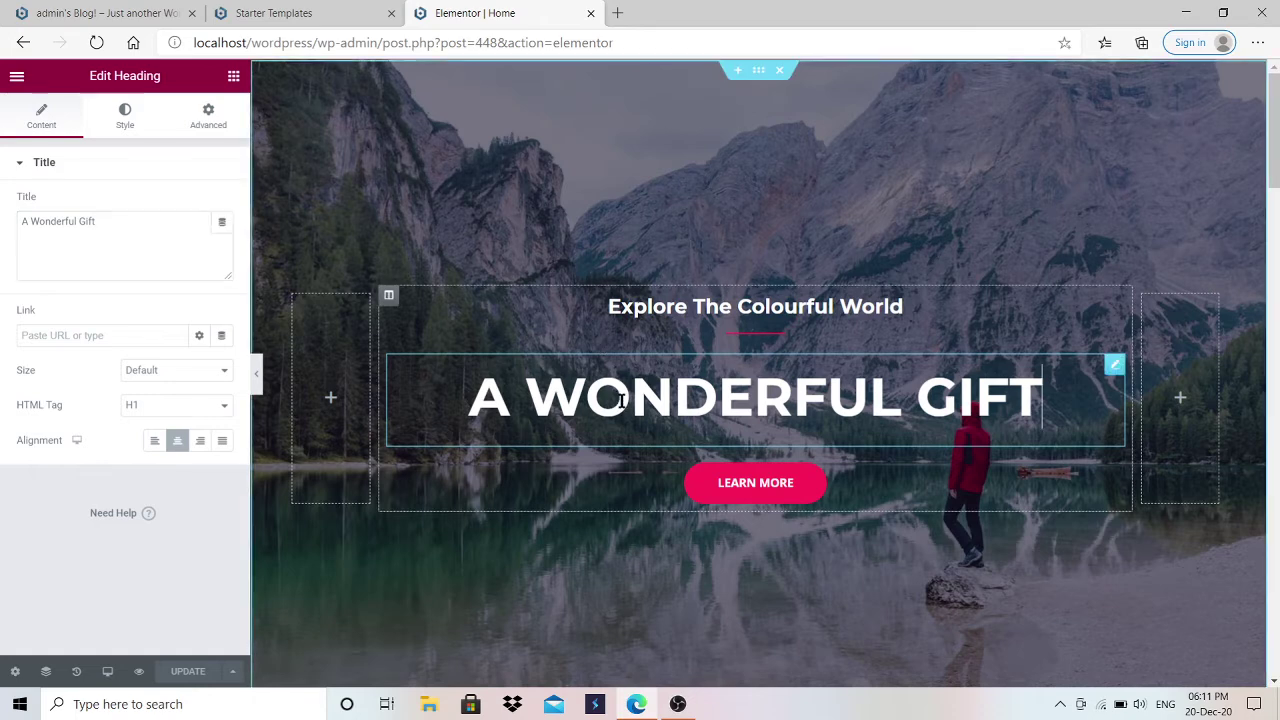
{"action": "left_click", "coordinate": [124, 215]}
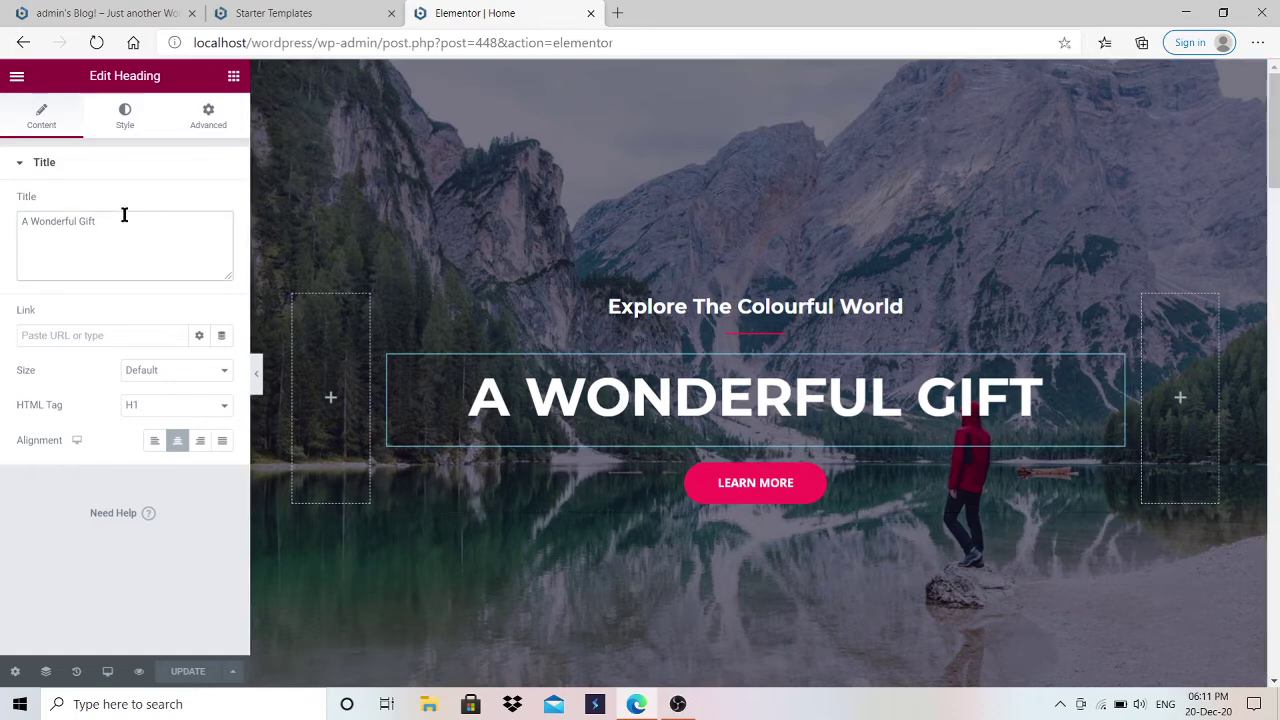
{"action": "key", "text": "ctrl+a"}
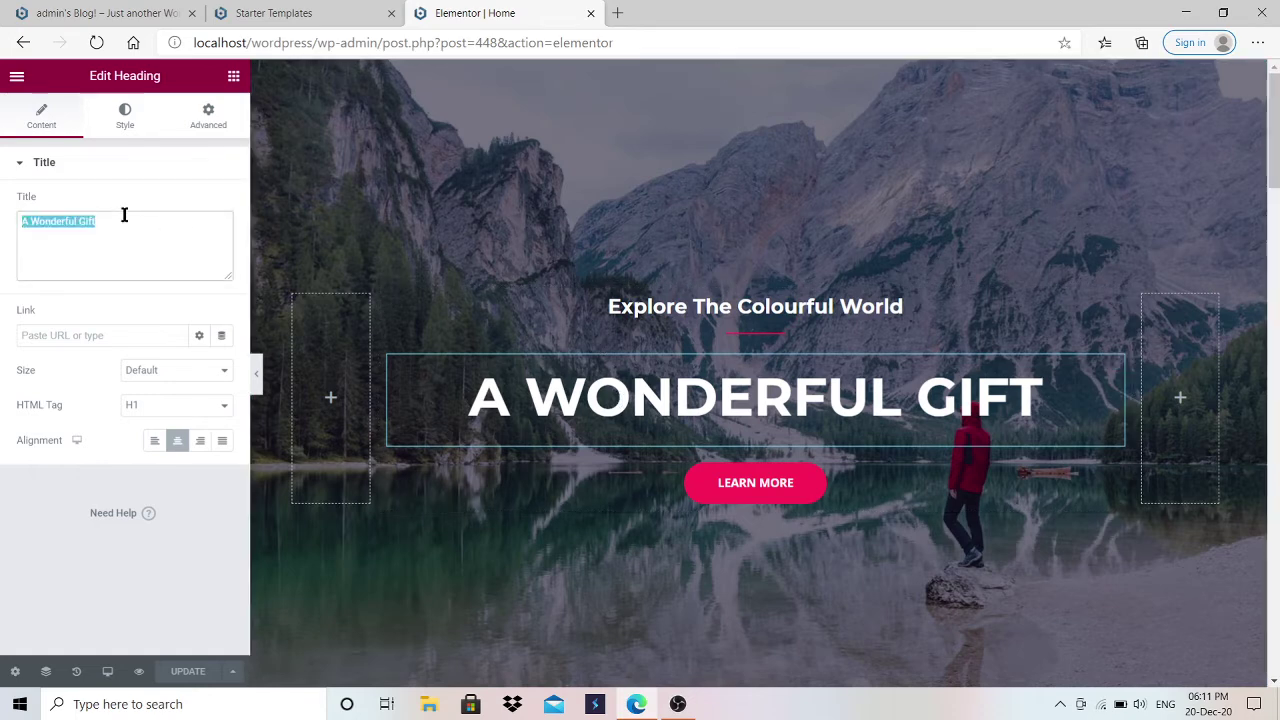
{"action": "type", "text": "Creat"}
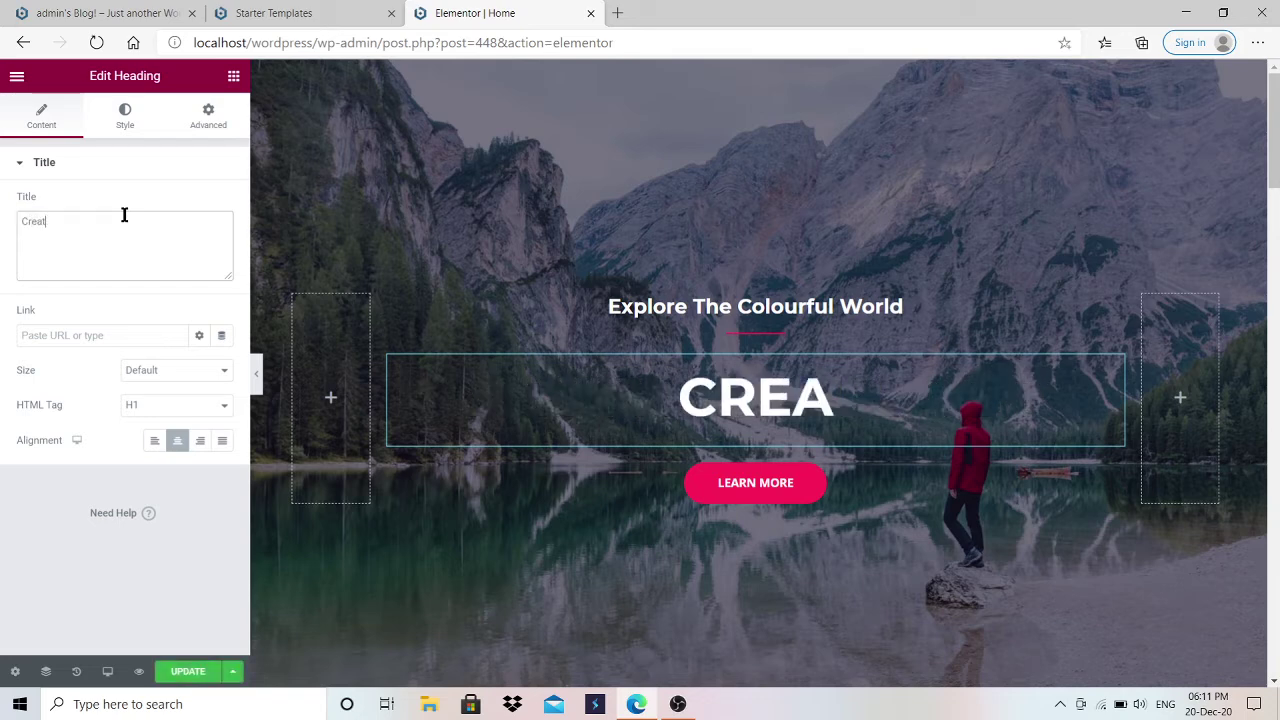
{"action": "type", "text": "e you"}
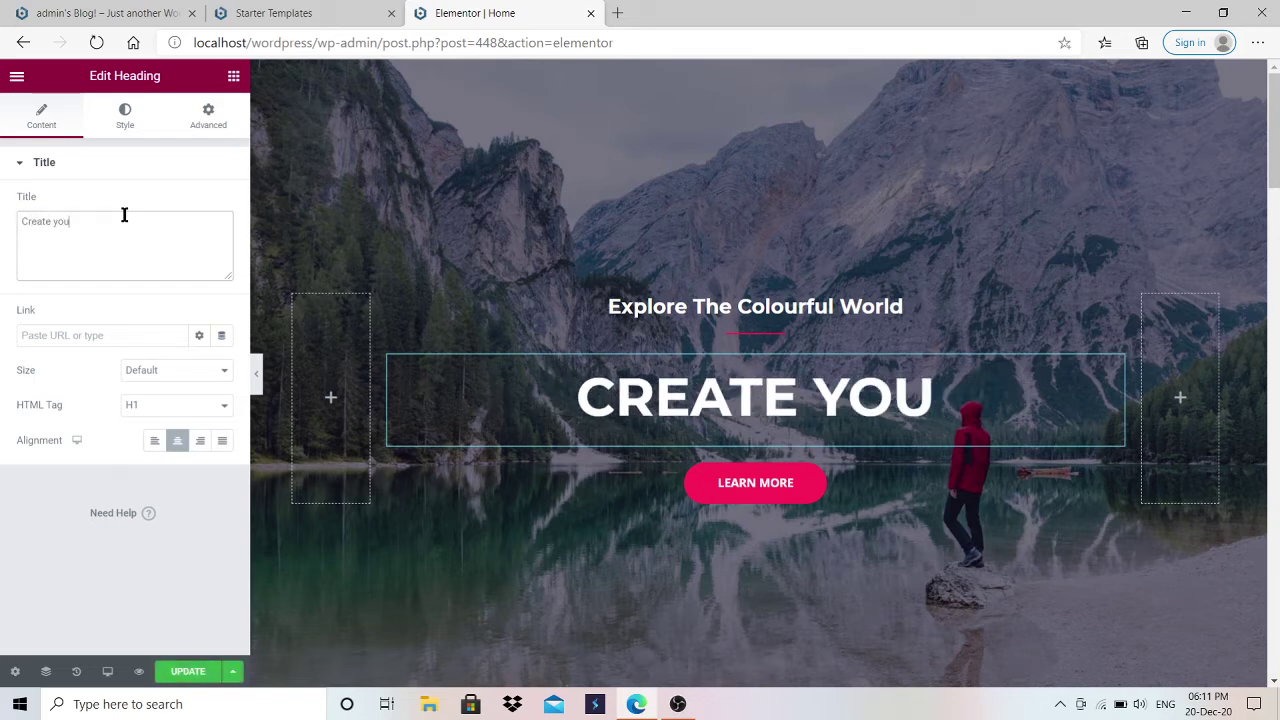
{"action": "type", "text": "r own website"}
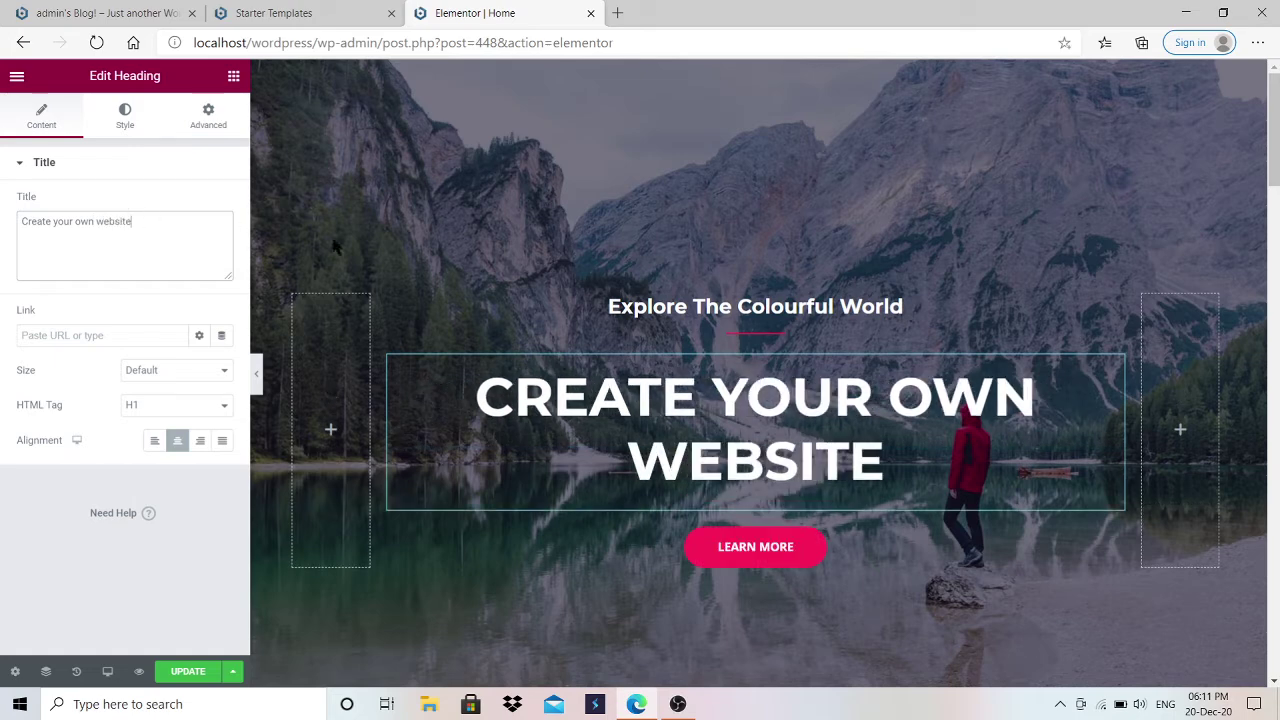
{"action": "left_click", "coordinate": [649, 304]}
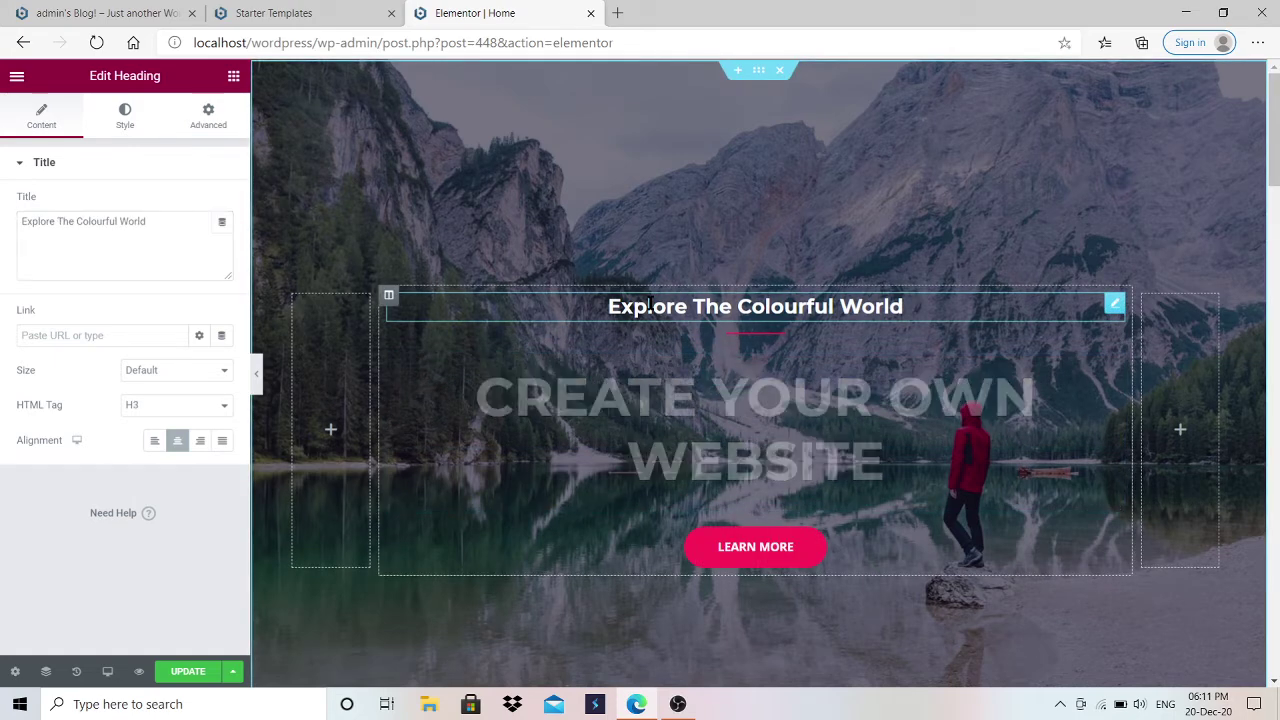
{"action": "left_click", "coordinate": [157, 222]}
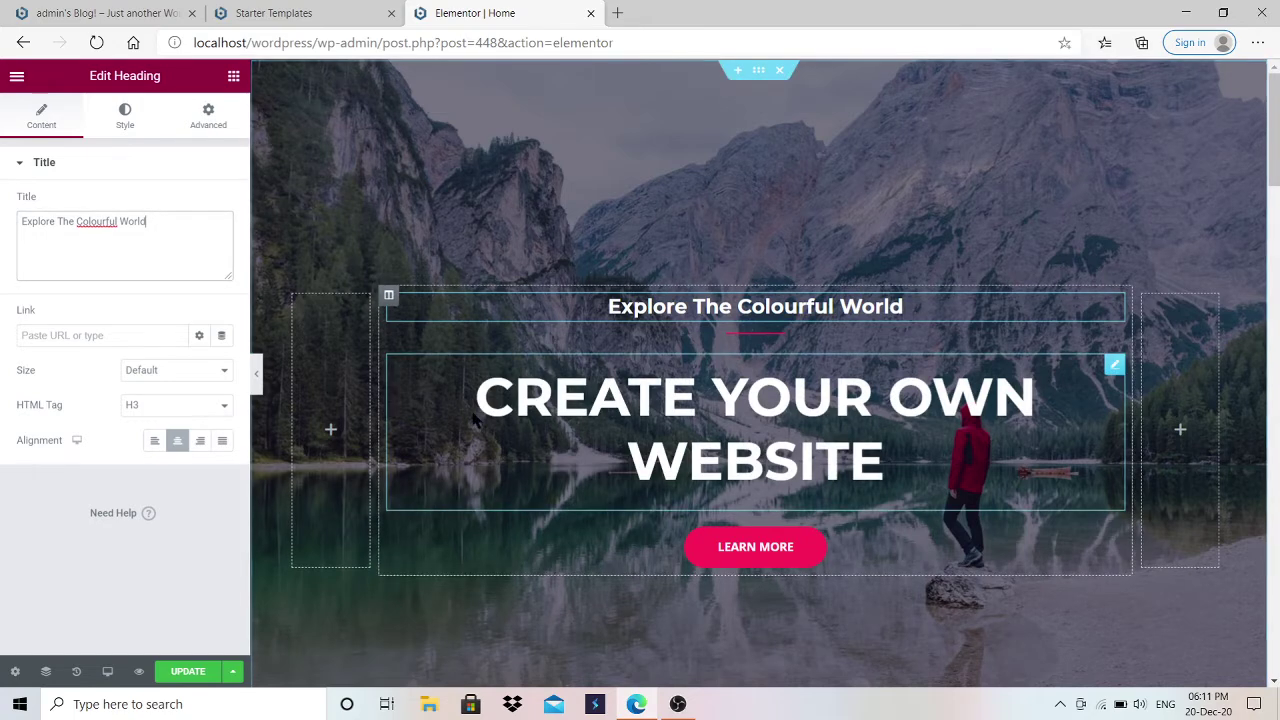
Step: Replace the hero button widget's Text field with 'Read more'
{"action": "left_click", "coordinate": [747, 557]}
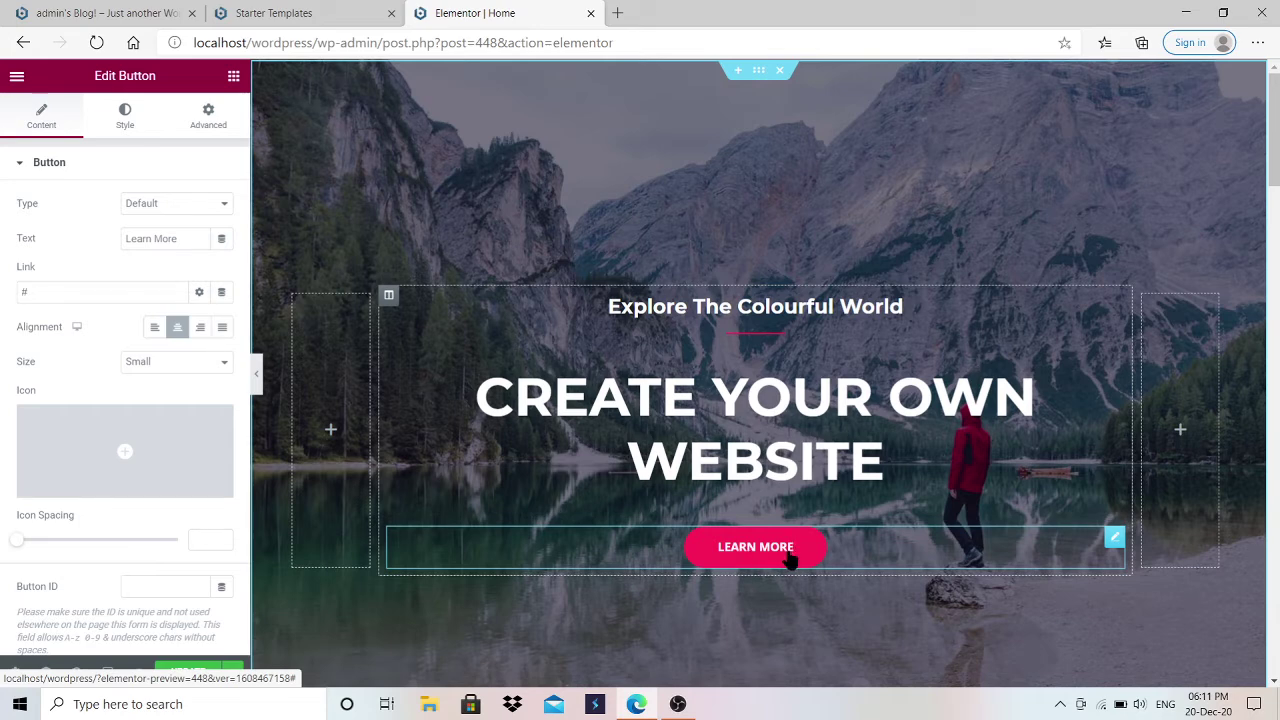
{"action": "key", "text": "BackSpace"}
{"action": "key", "text": "BackSpace"}
{"action": "key", "text": "BackSpace"}
{"action": "key", "text": "BackSpace"}
{"action": "key", "text": "BackSpace"}
{"action": "key", "text": "BackSpace"}
{"action": "key", "text": "BackSpace"}
{"action": "key", "text": "BackSpace"}
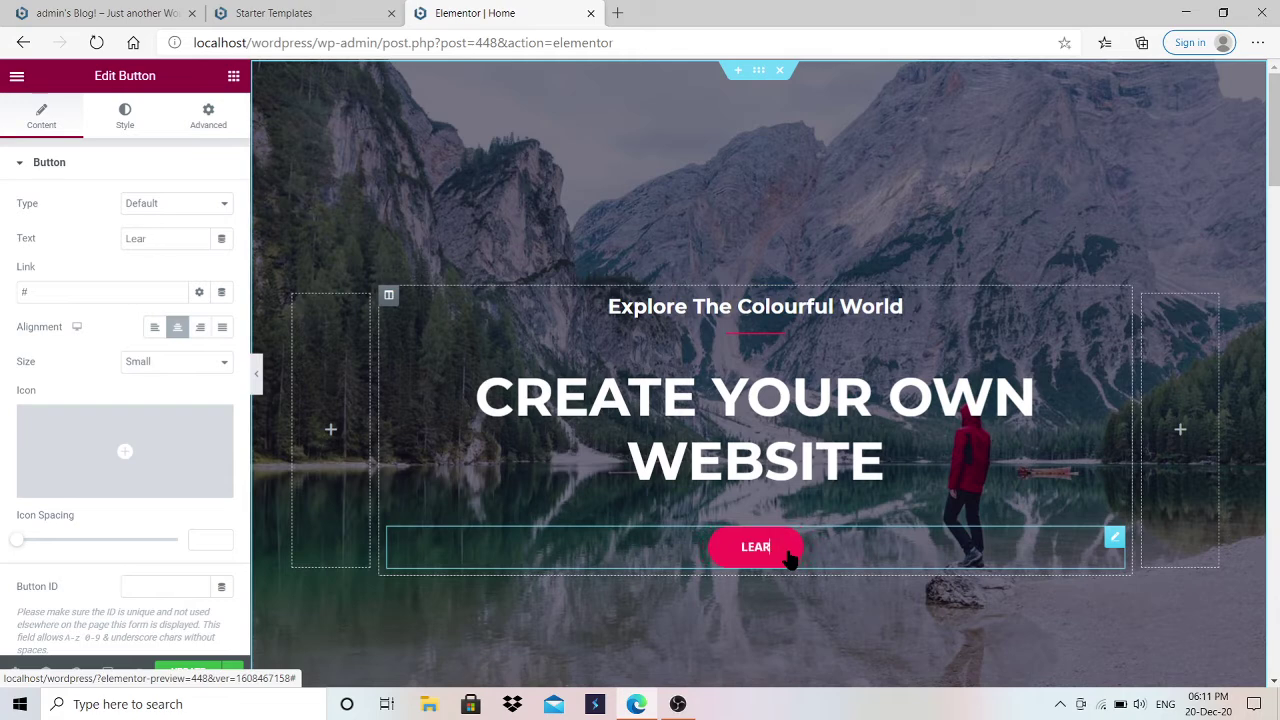
{"action": "key", "text": "BackSpace"}
{"action": "key", "text": "BackSpace"}
{"action": "type", "text": "Read more"}
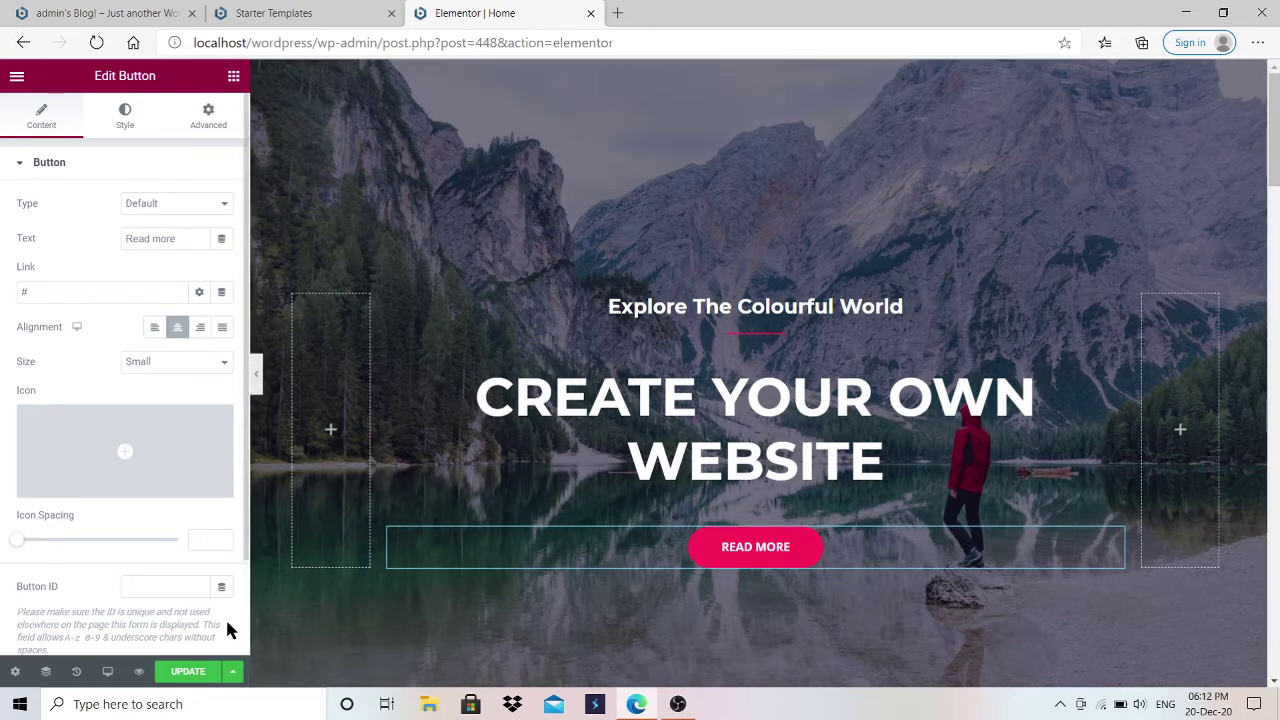
Step: Select the Walking Holidays event image and insert the hiking-v1 photo
{"action": "left_click_drag", "start_coordinate": [1274, 163], "coordinate": [1274, 291]}
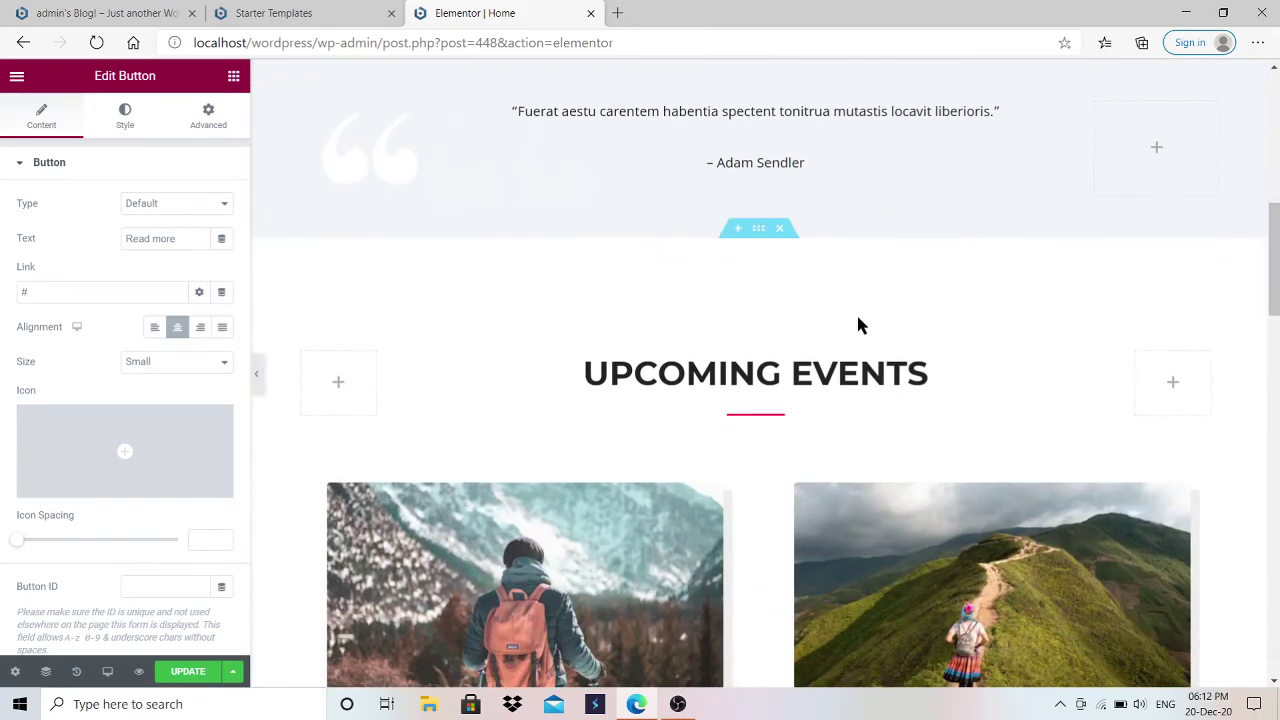
{"action": "left_click", "coordinate": [716, 376]}
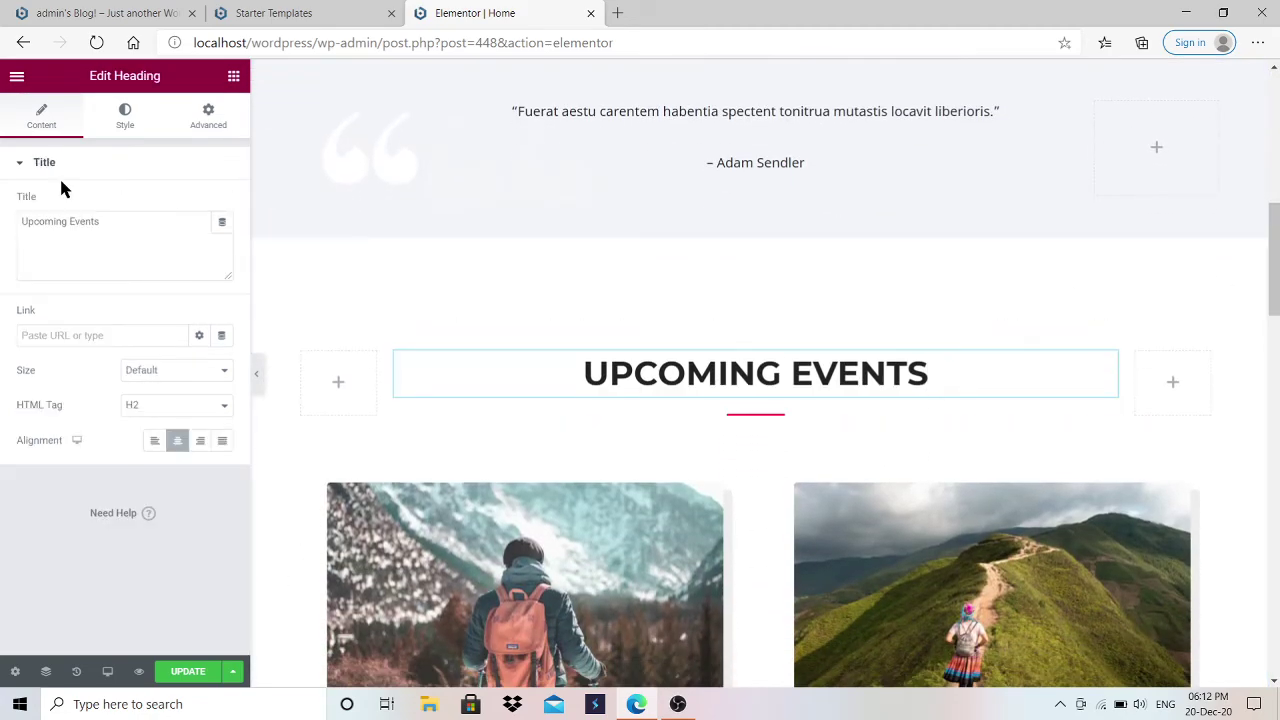
{"action": "left_click", "coordinate": [953, 580]}
{"action": "mouse_move", "coordinate": [118, 305]}
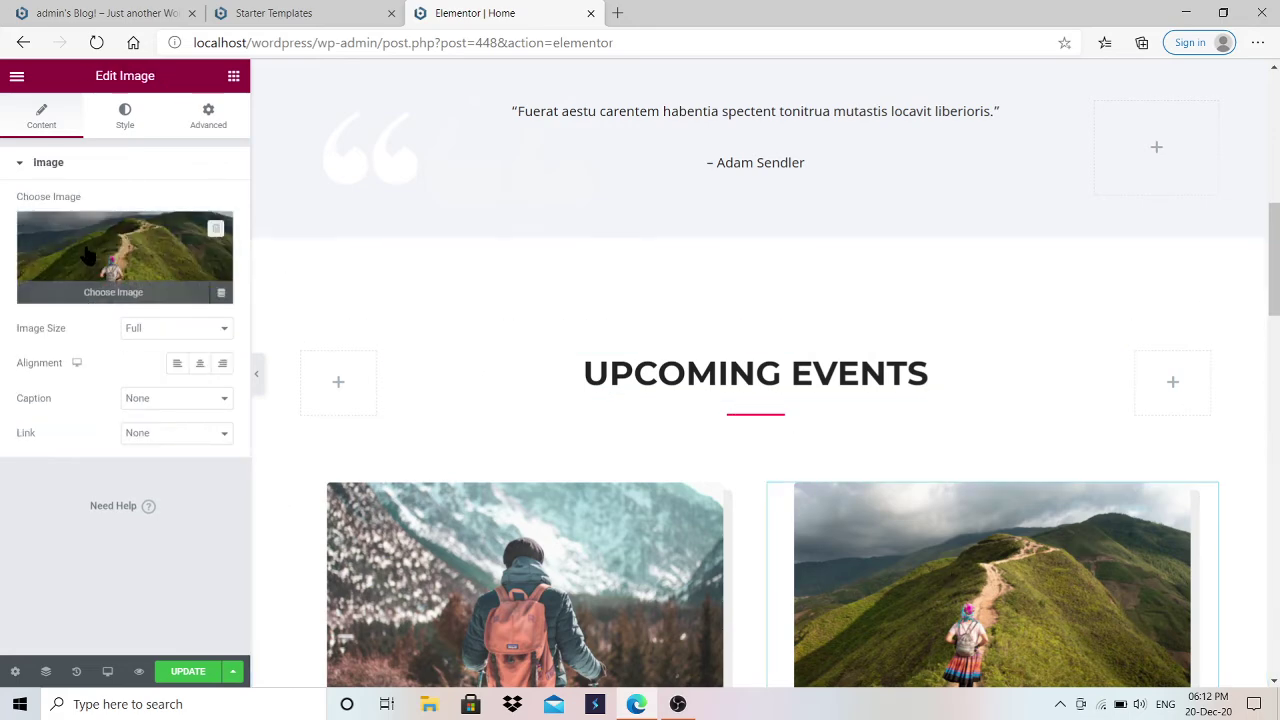
{"action": "left_click", "coordinate": [118, 300]}
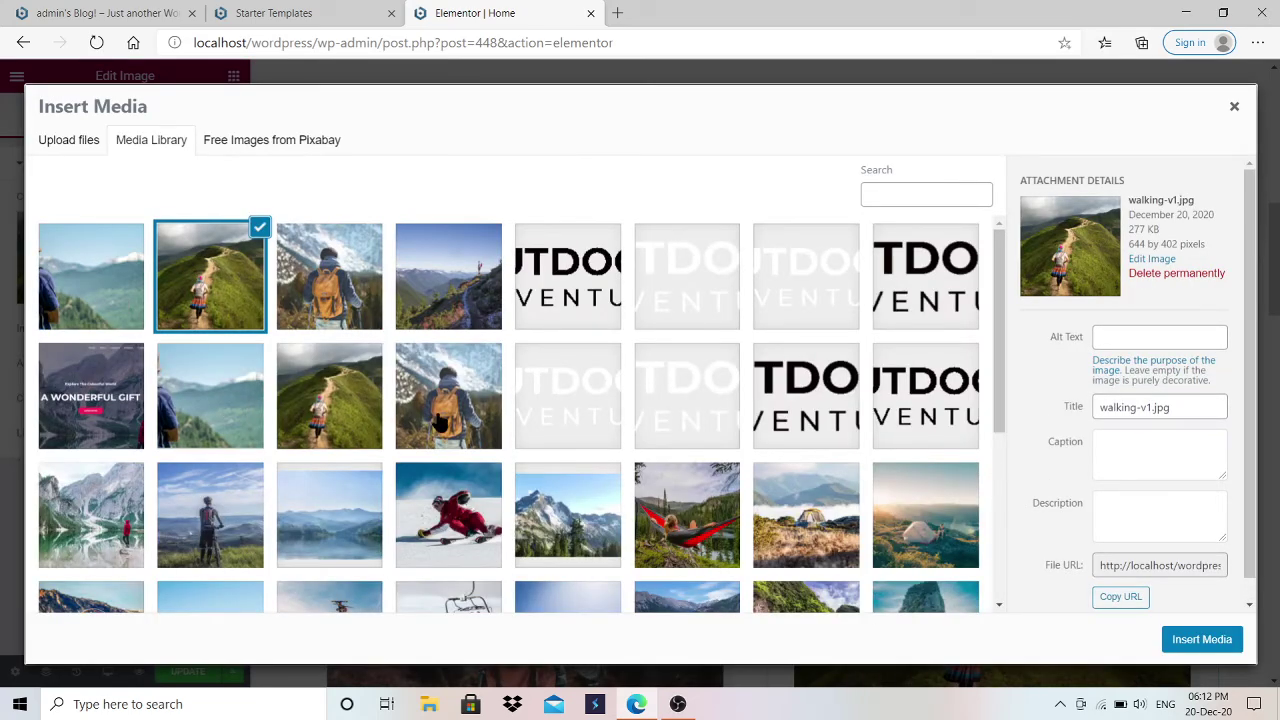
{"action": "left_click", "coordinate": [440, 420]}
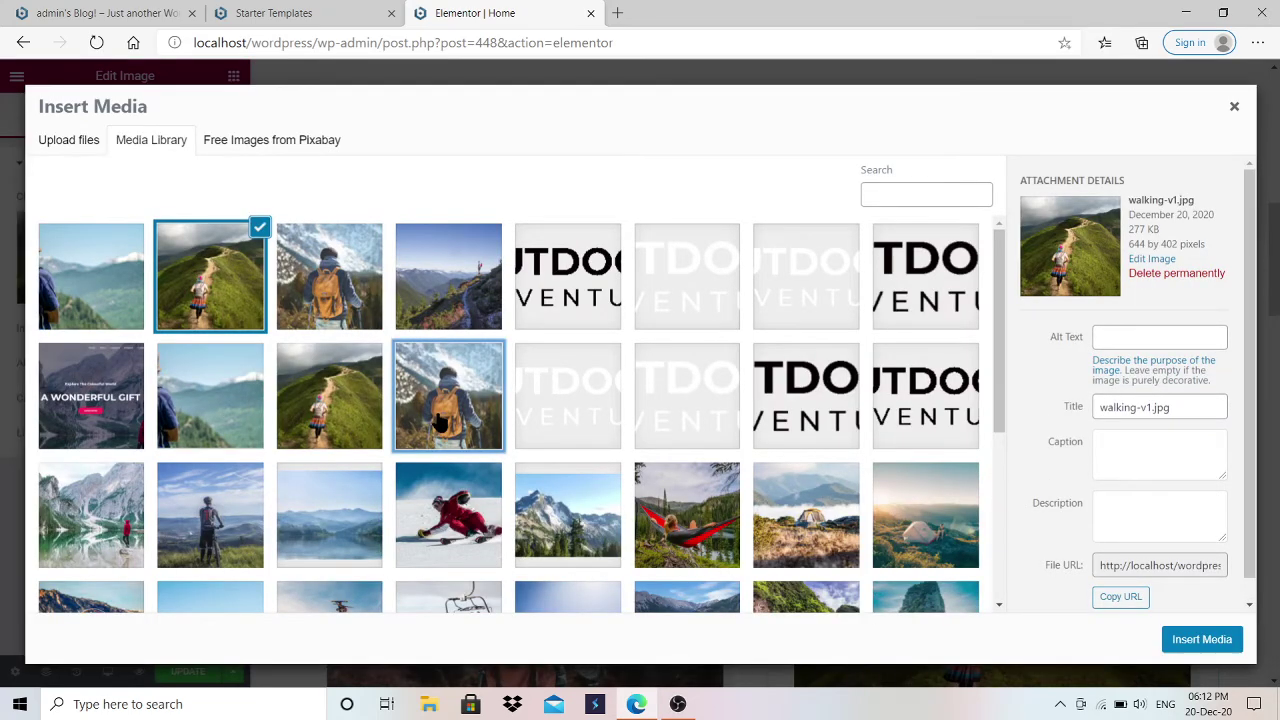
{"action": "left_click", "coordinate": [1200, 642]}
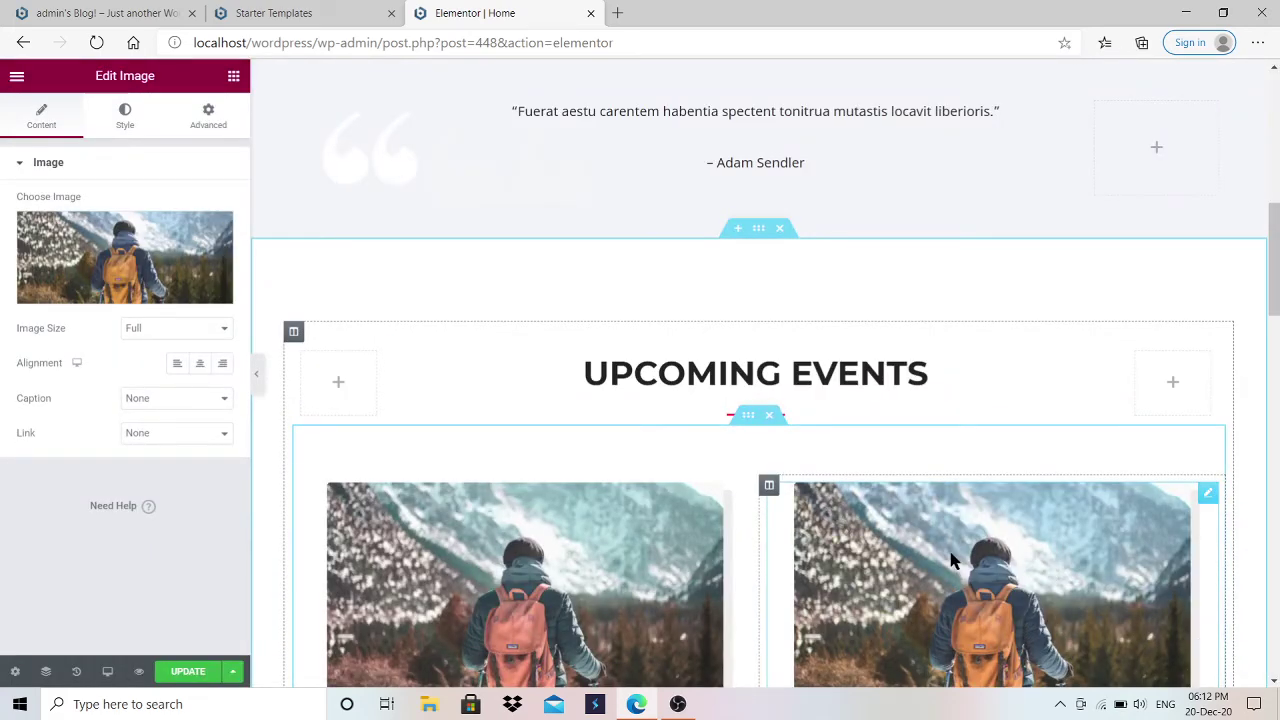
Step: Swap the event image to walking-v1.jpg and update the page to save all edits
{"action": "left_click", "coordinate": [125, 285]}
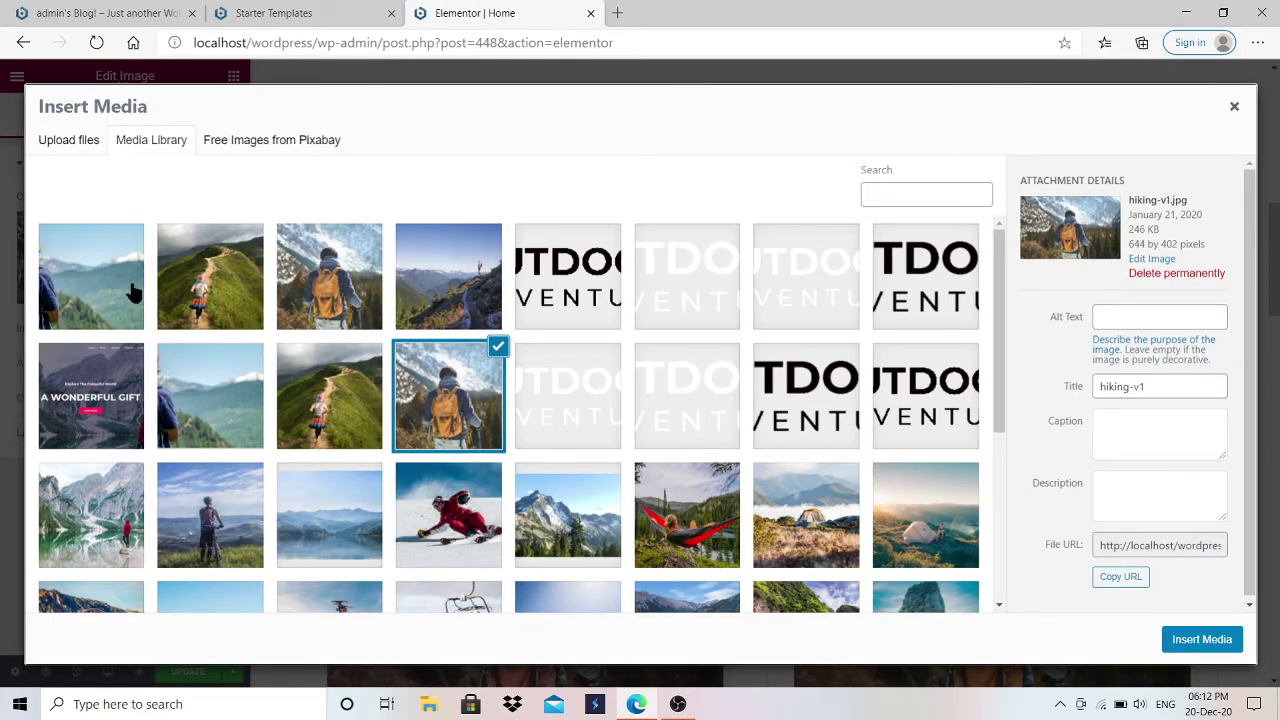
{"action": "left_click", "coordinate": [193, 296]}
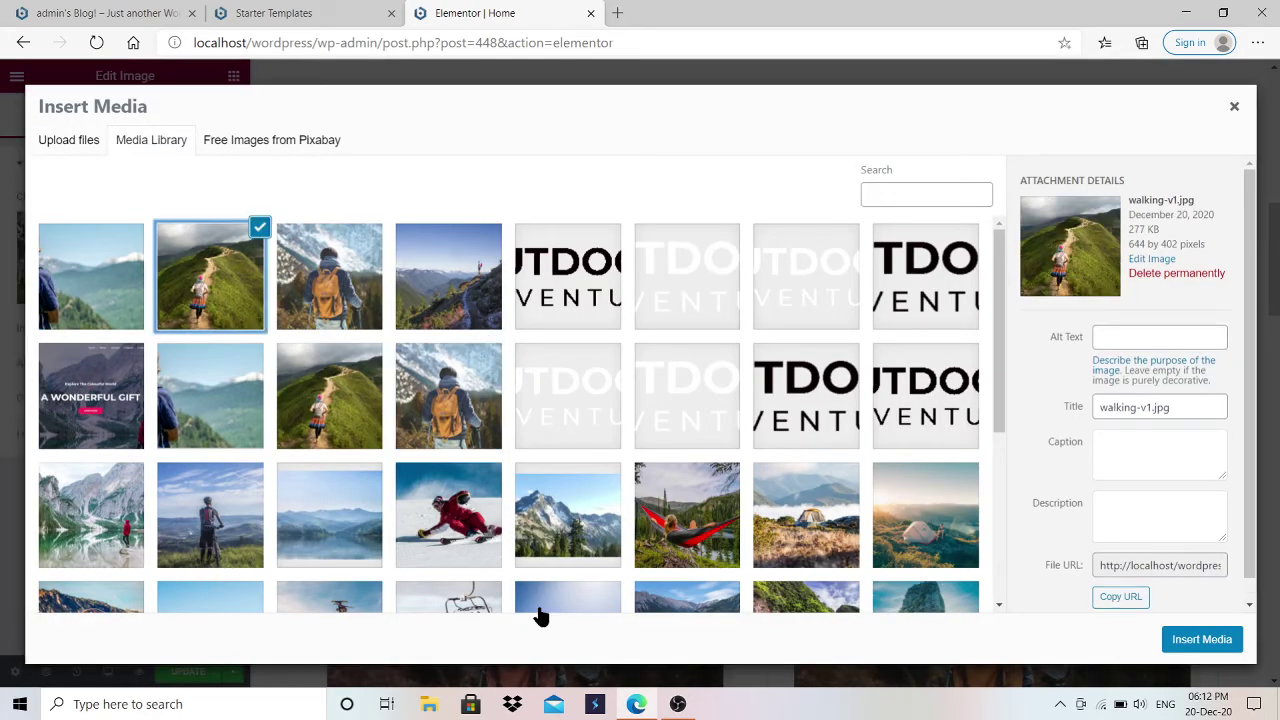
{"action": "left_click", "coordinate": [1196, 641]}
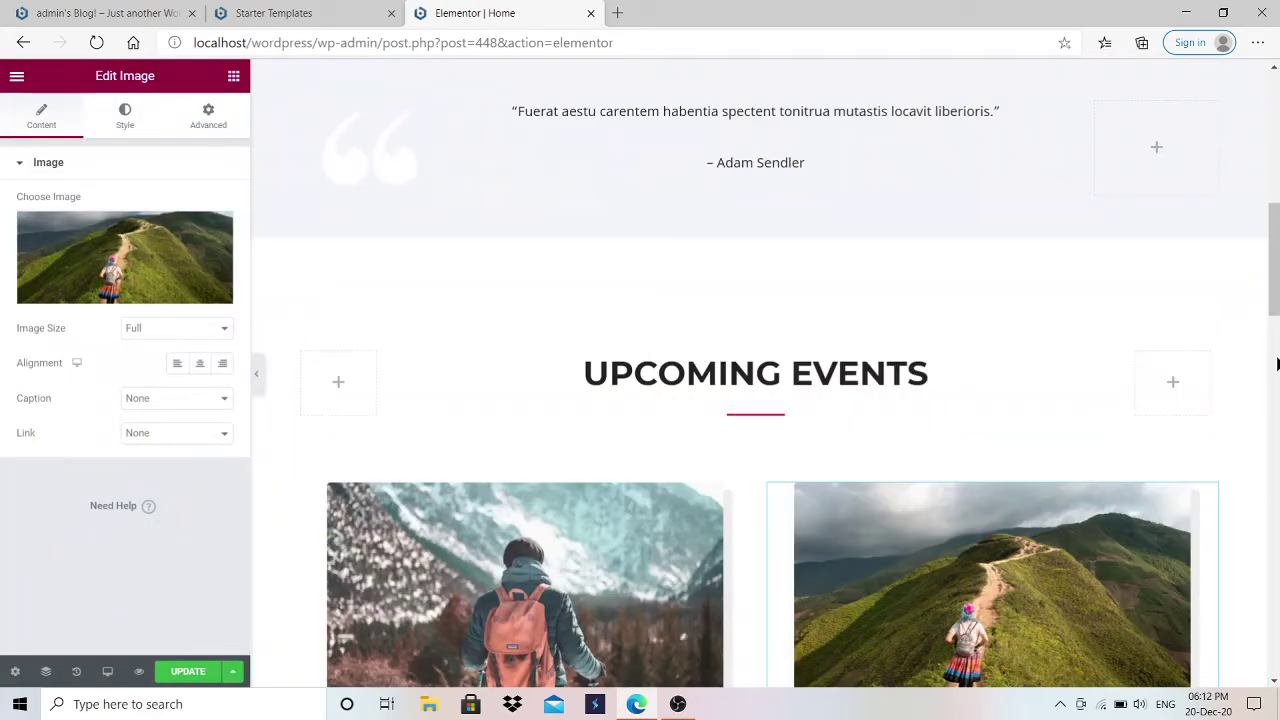
{"action": "scroll", "coordinate": [1256, 443], "scroll_direction": "down", "scroll_amount": 5}
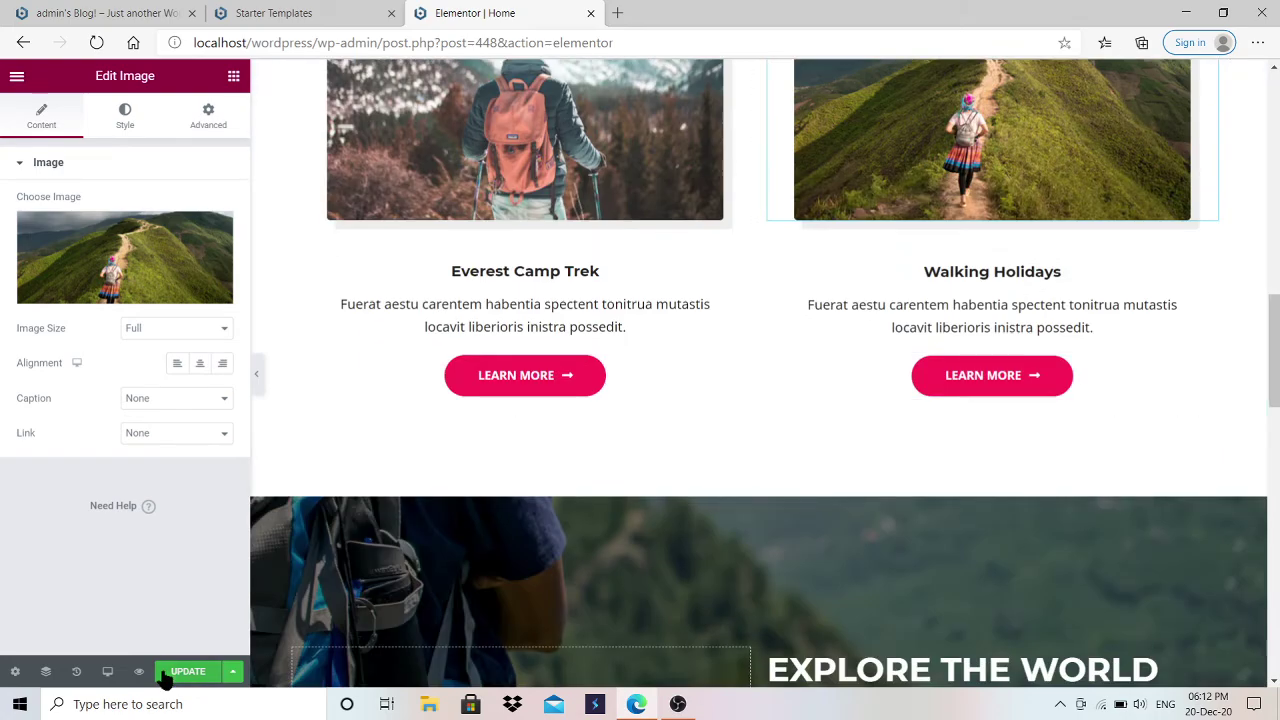
{"action": "left_click", "coordinate": [186, 673]}
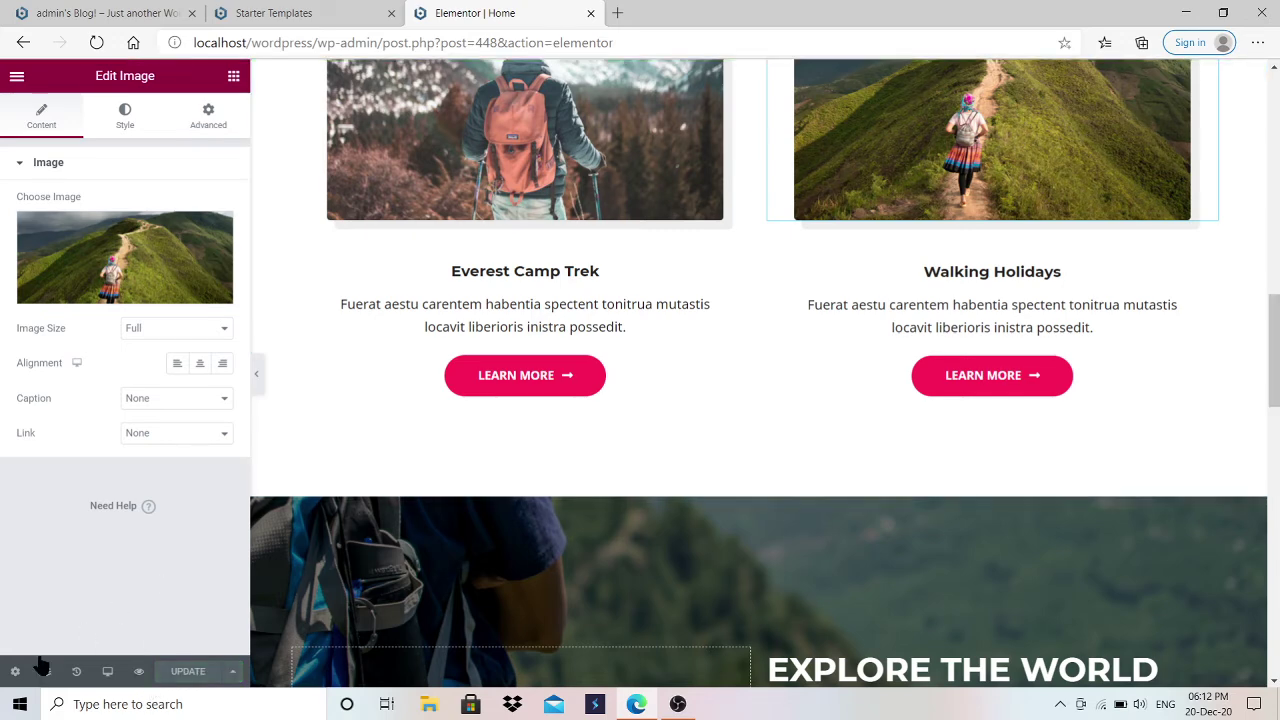
Step: Scroll through a preview of the edited homepage, then return to the Starter Templates tab
{"action": "left_click", "coordinate": [138, 672]}
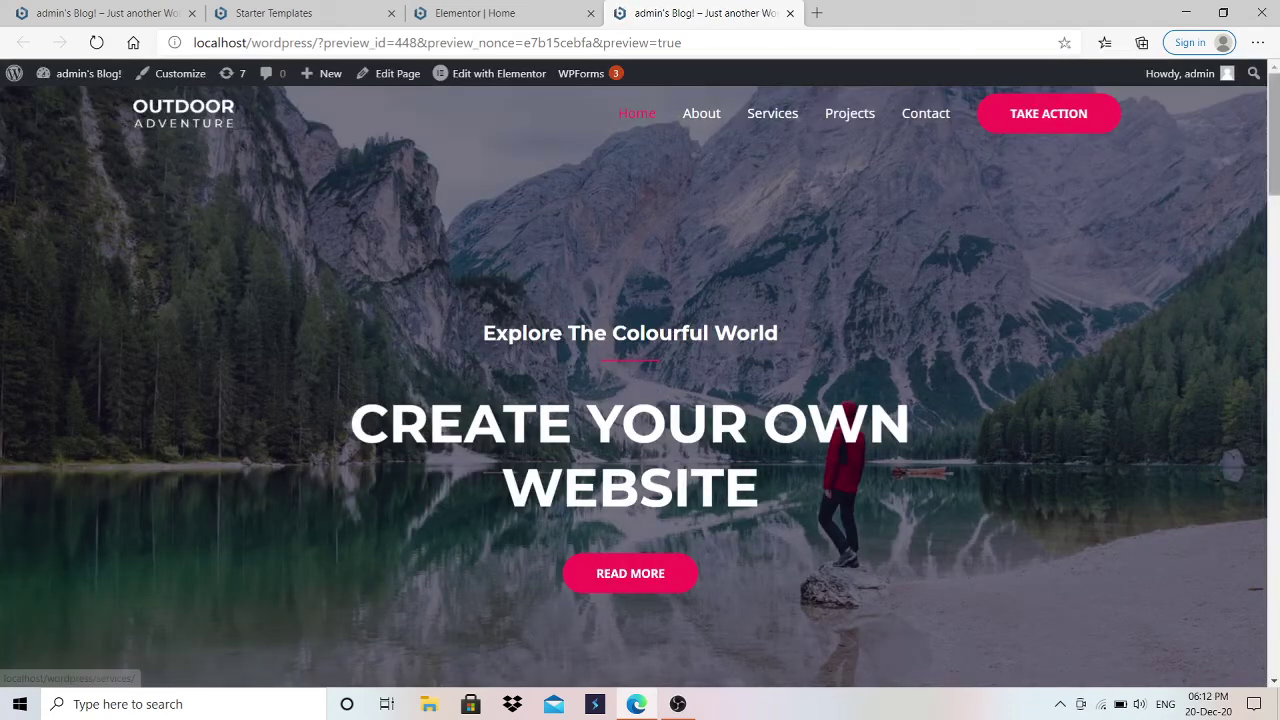
{"action": "scroll", "coordinate": [955, 472], "scroll_direction": "down", "scroll_amount": 1}
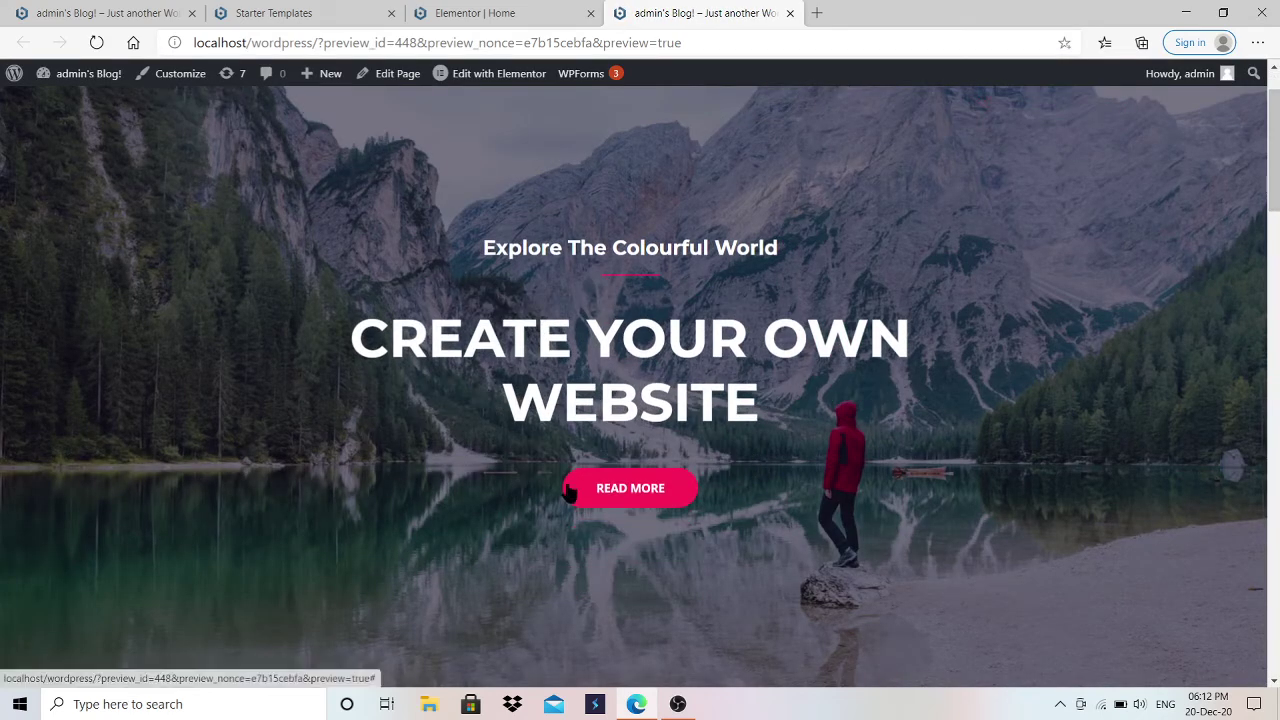
{"action": "left_click_drag", "start_coordinate": [1268, 249], "coordinate": [1275, 175]}
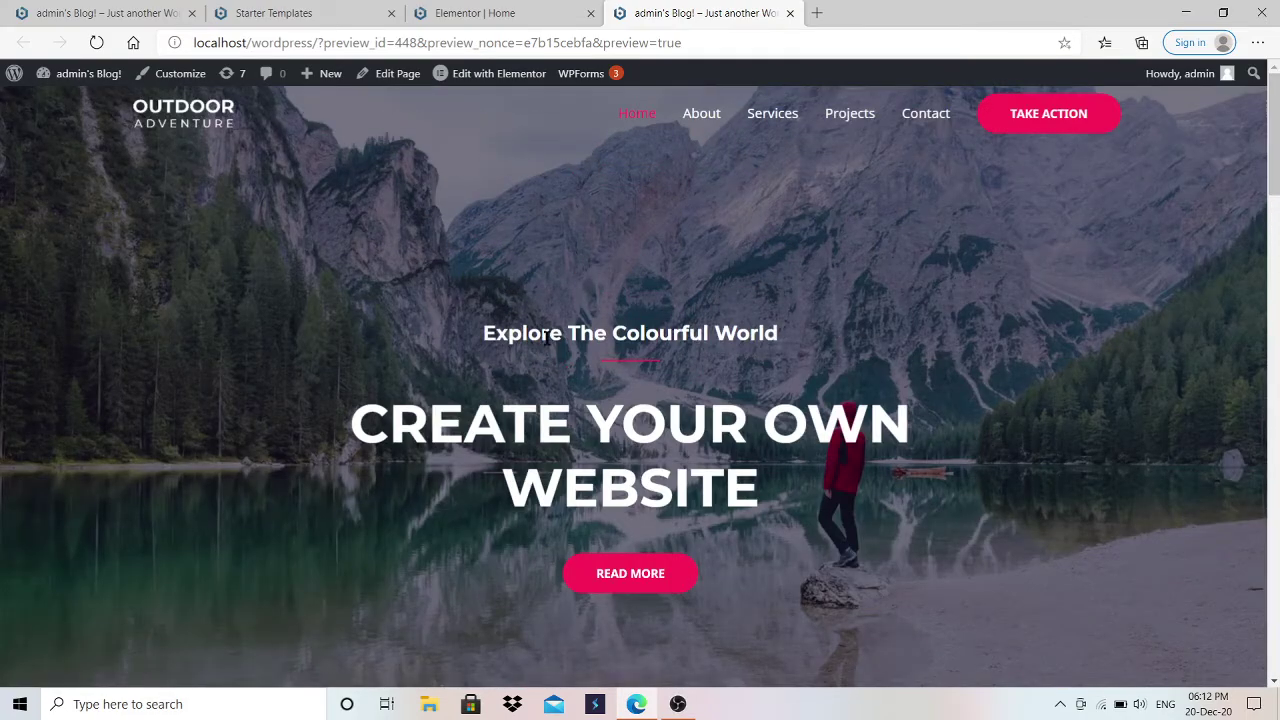
{"action": "scroll", "coordinate": [550, 287], "scroll_direction": "down", "scroll_amount": 2}
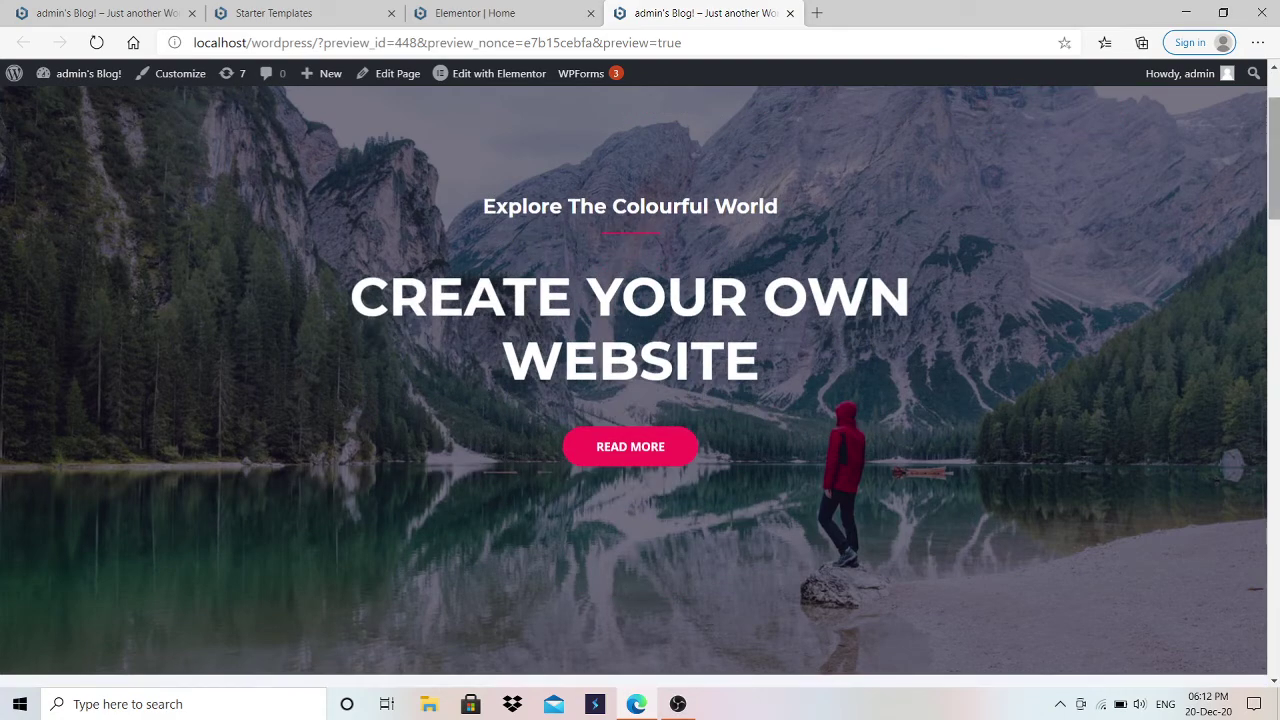
{"action": "scroll", "coordinate": [820, 150], "scroll_direction": "up", "scroll_amount": 2}
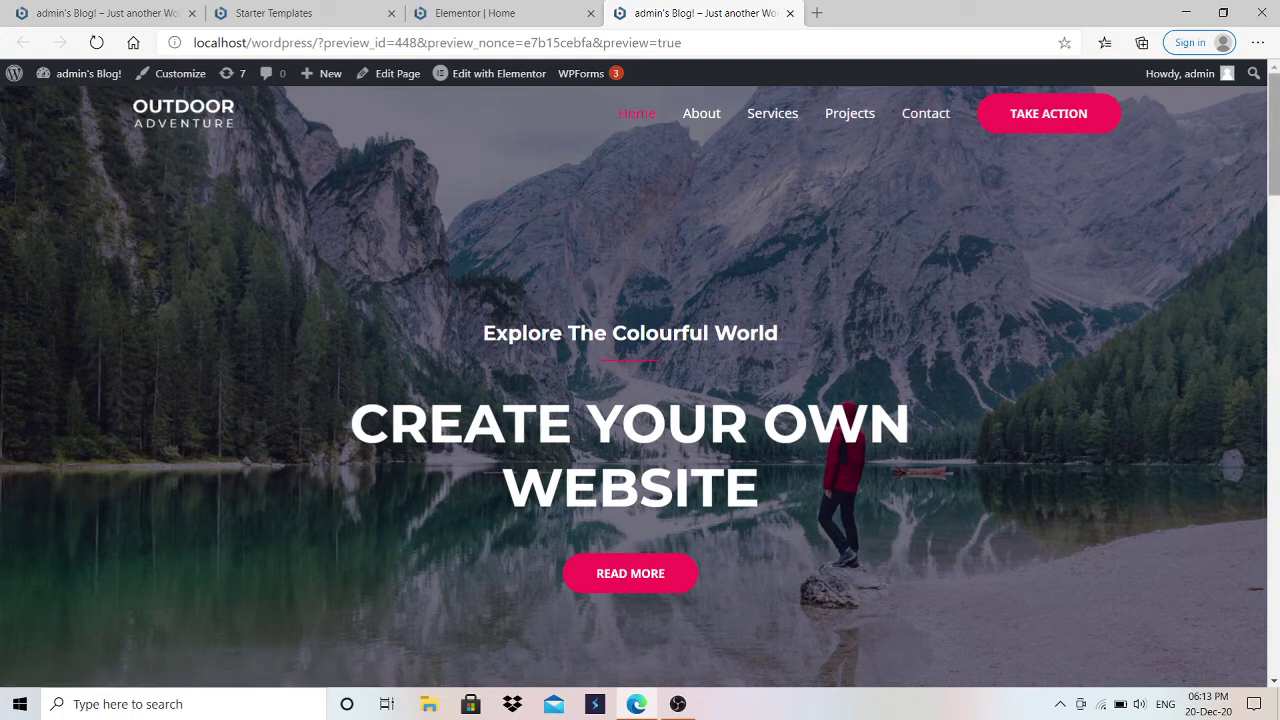
{"action": "scroll", "coordinate": [1272, 120], "scroll_direction": "down", "scroll_amount": 15}
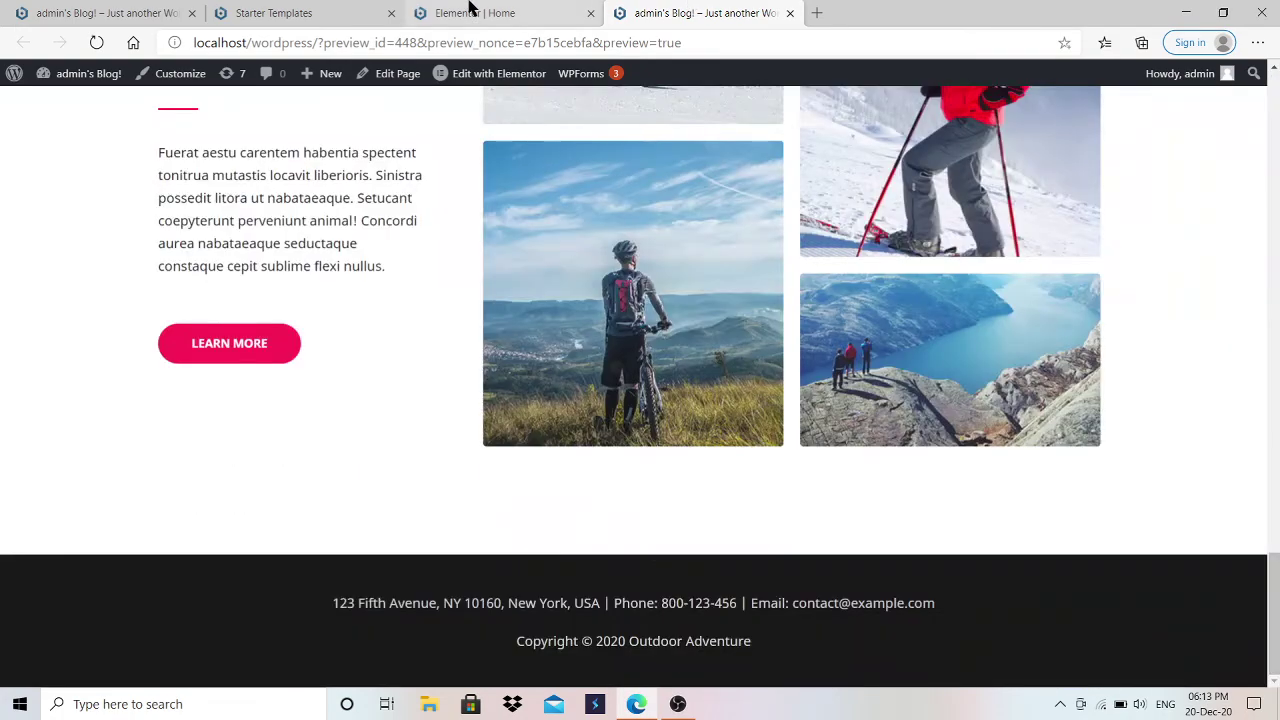
{"action": "left_click", "coordinate": [545, 12]}
{"action": "left_click", "coordinate": [320, 12]}
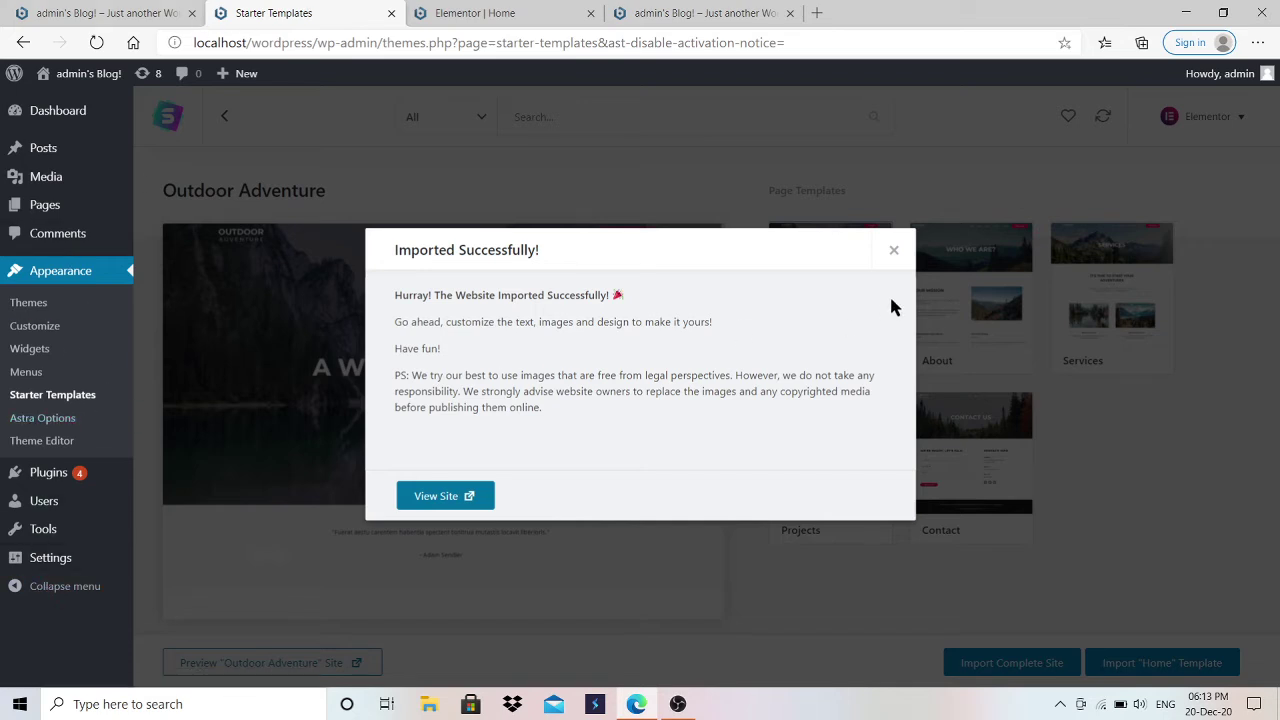
Step: Close the 'Imported Successfully!' message and launch Appearance > Customize
{"action": "left_click", "coordinate": [895, 252]}
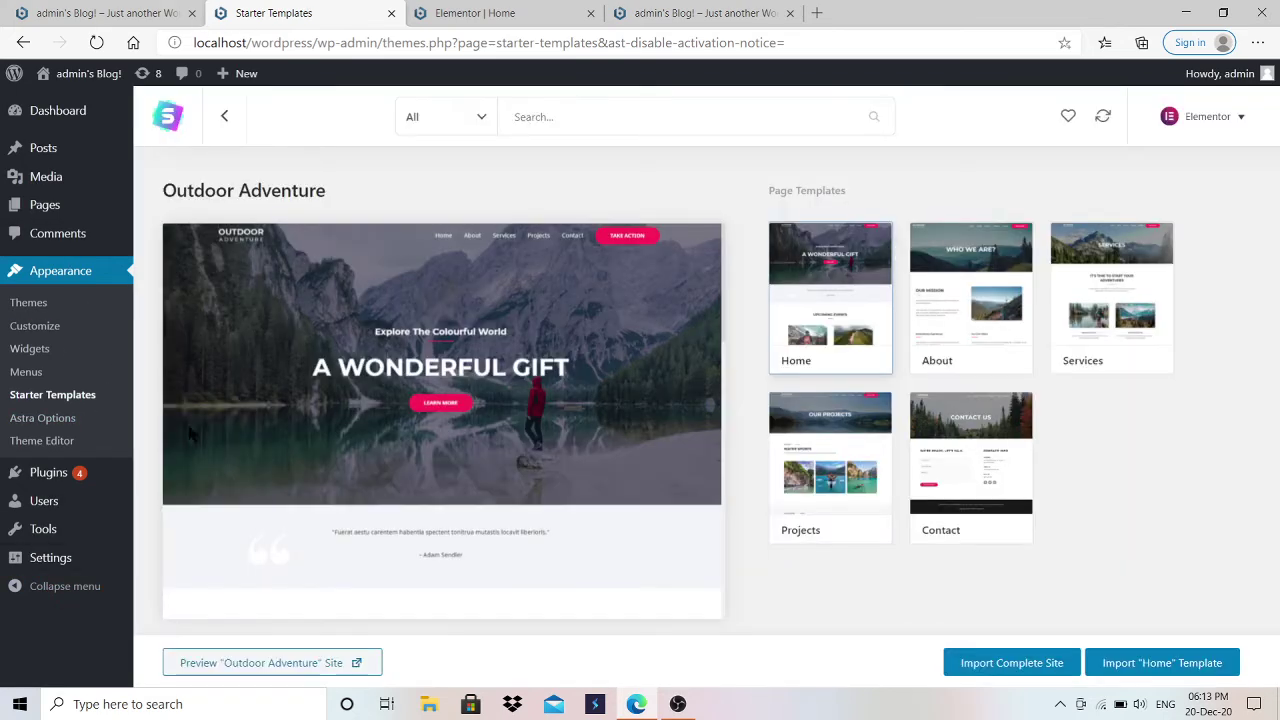
{"action": "left_click", "coordinate": [34, 334]}
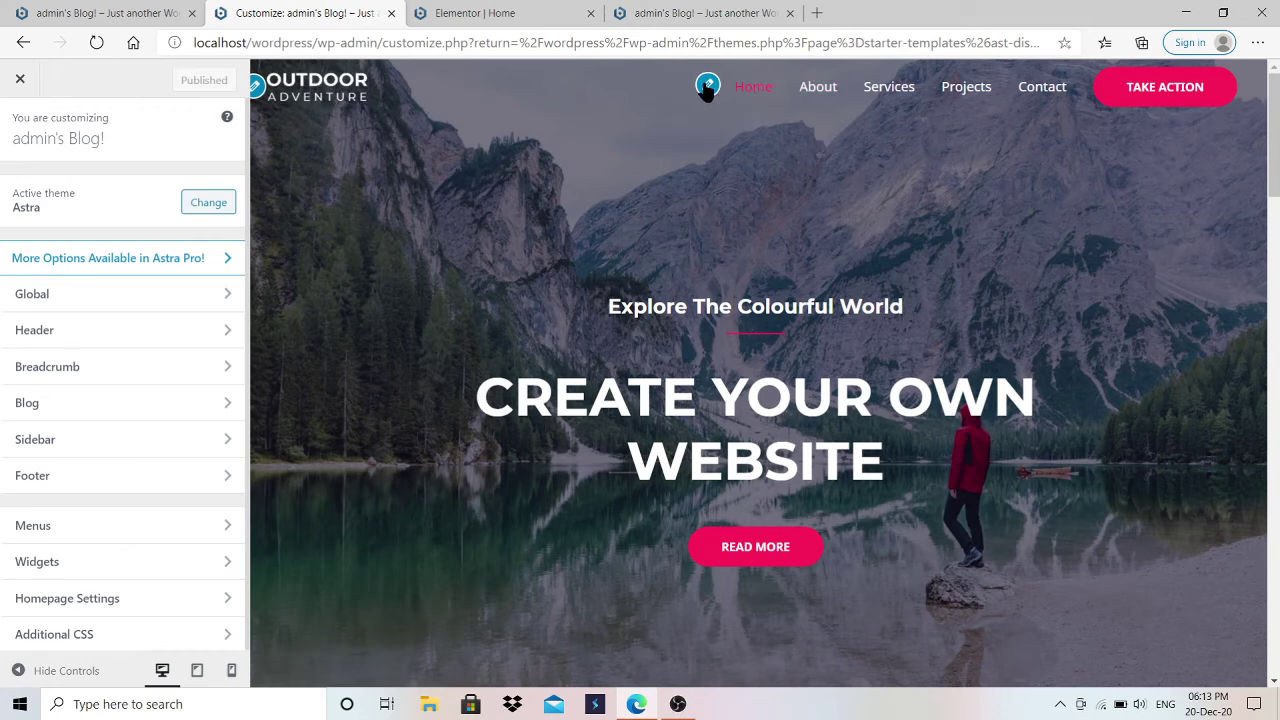
Step: Toggle Disable Menu on and off in the header's Primary Menu settings, keeping the menu visible
{"action": "left_click", "coordinate": [708, 86]}
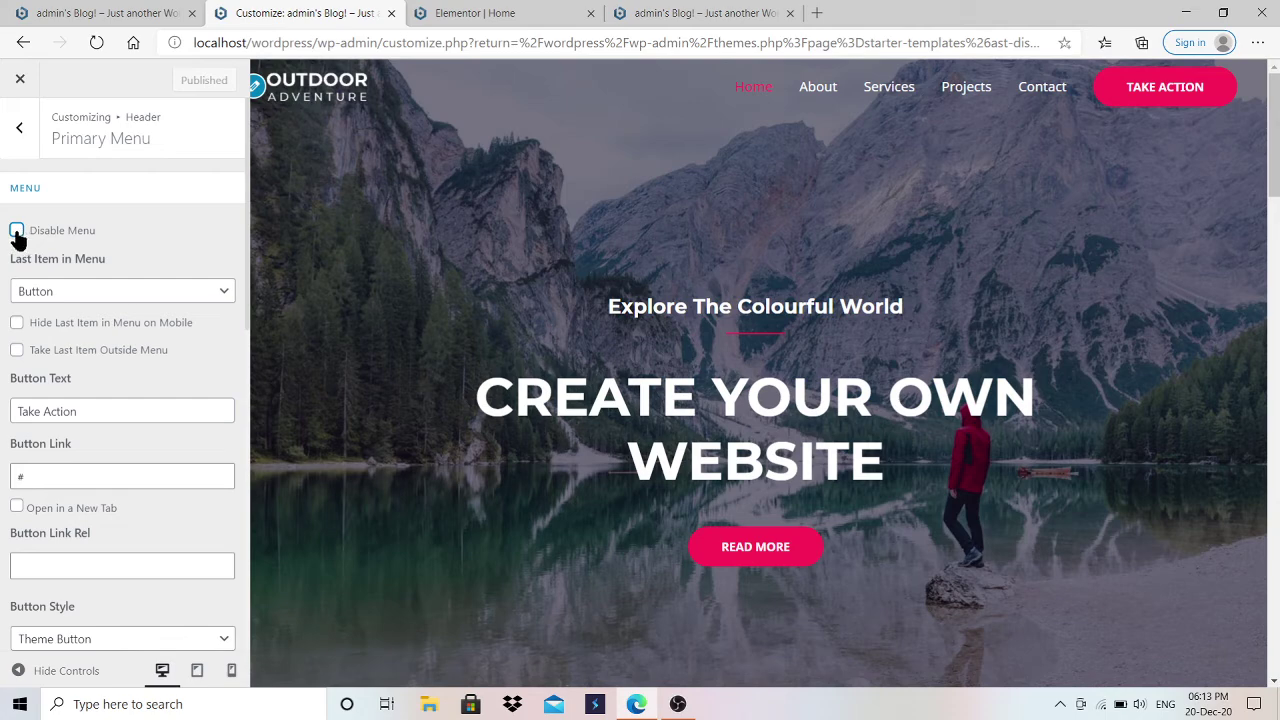
{"action": "left_click", "coordinate": [17, 231]}
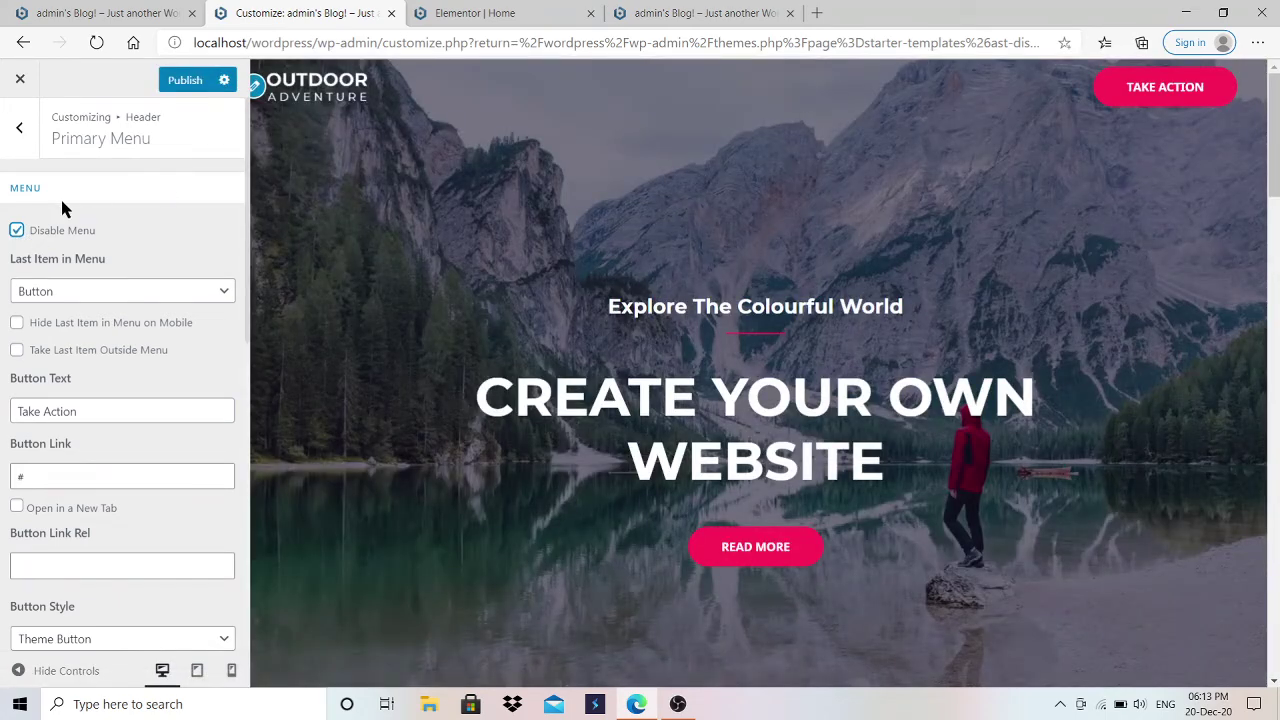
{"action": "left_click", "coordinate": [17, 231]}
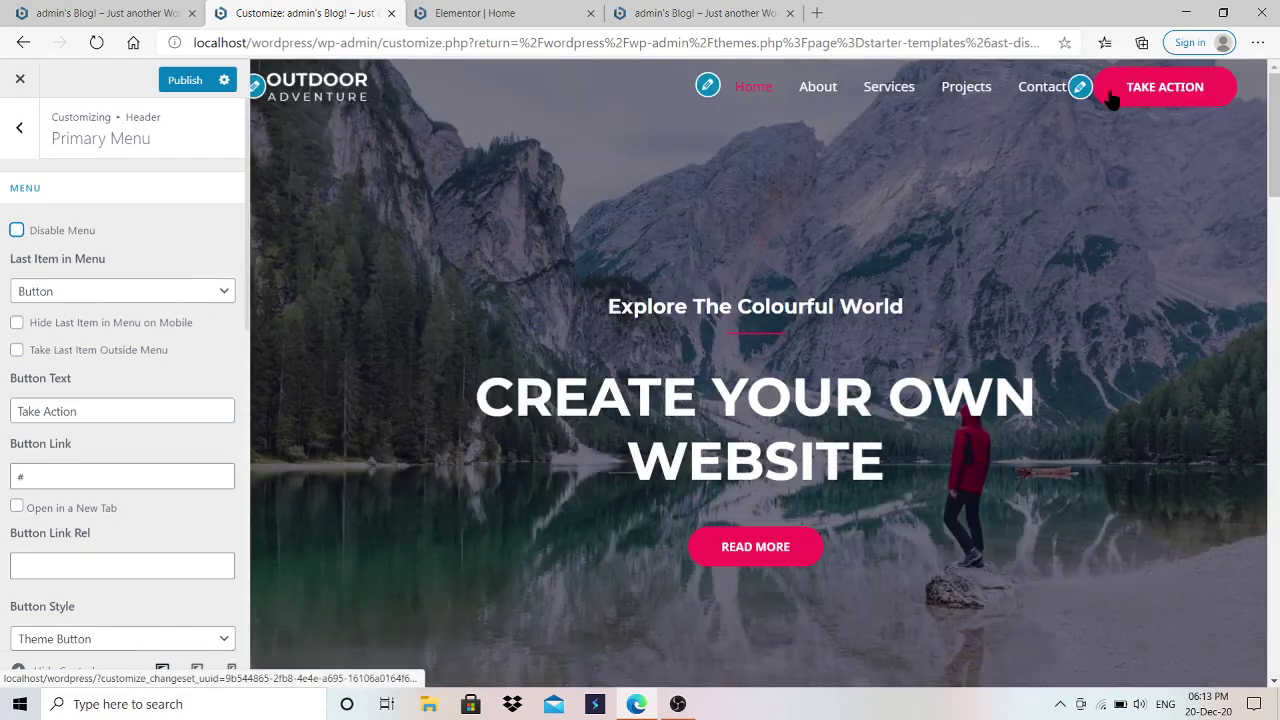
Step: Try a new label on the Take Action button, undo it, and bring up Transparent Header settings
{"action": "left_click", "coordinate": [1080, 90]}
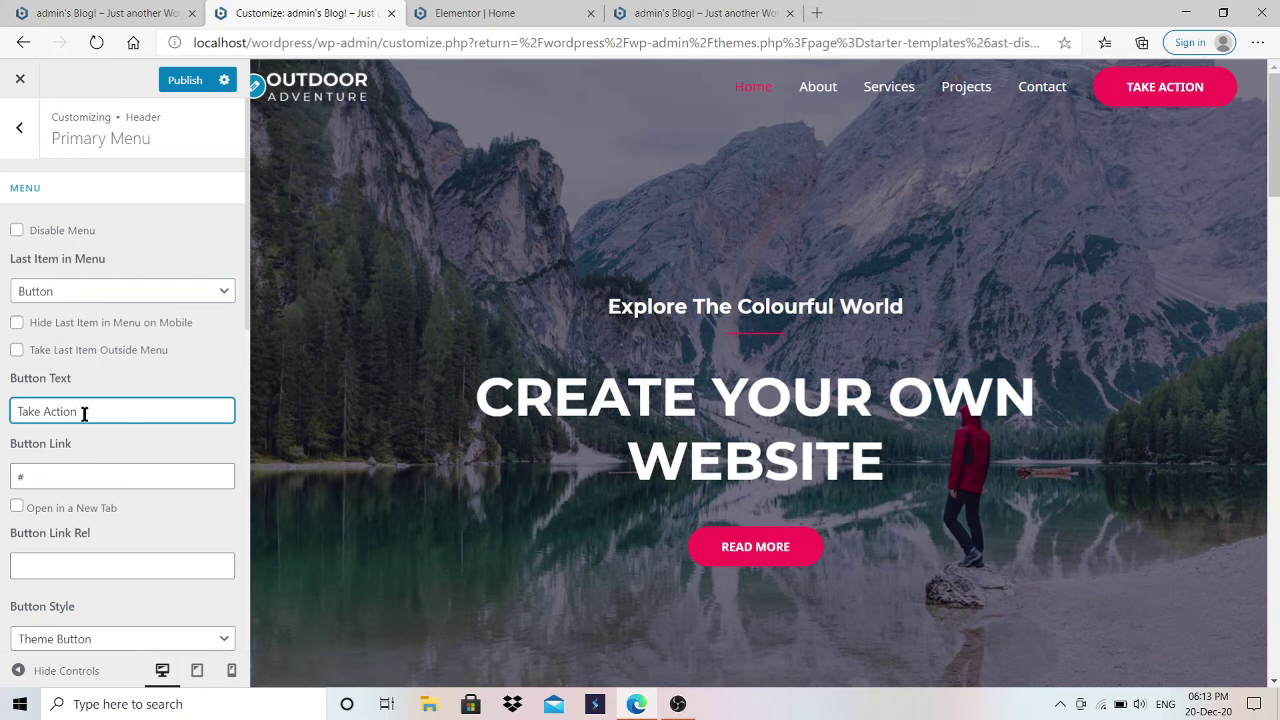
{"action": "left_click_drag", "start_coordinate": [84, 413], "coordinate": [13, 415]}
{"action": "type", "text": "Make"}
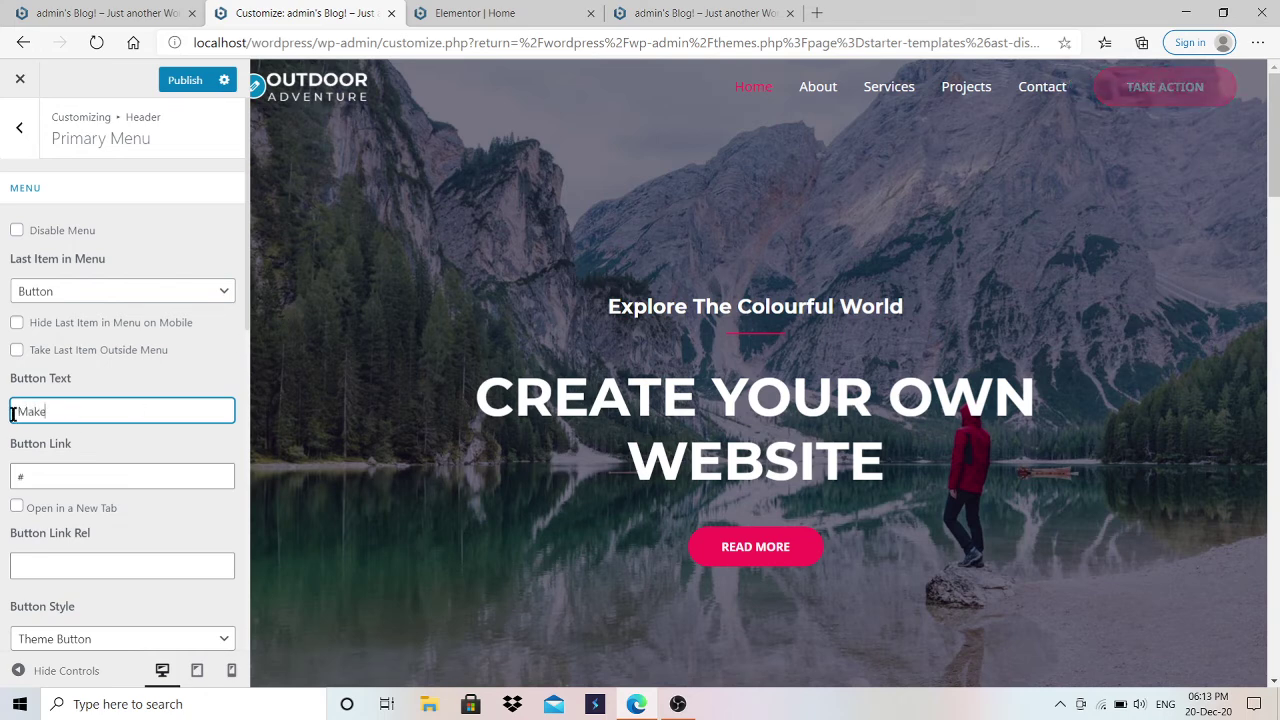
{"action": "type", "text": "Easy"}
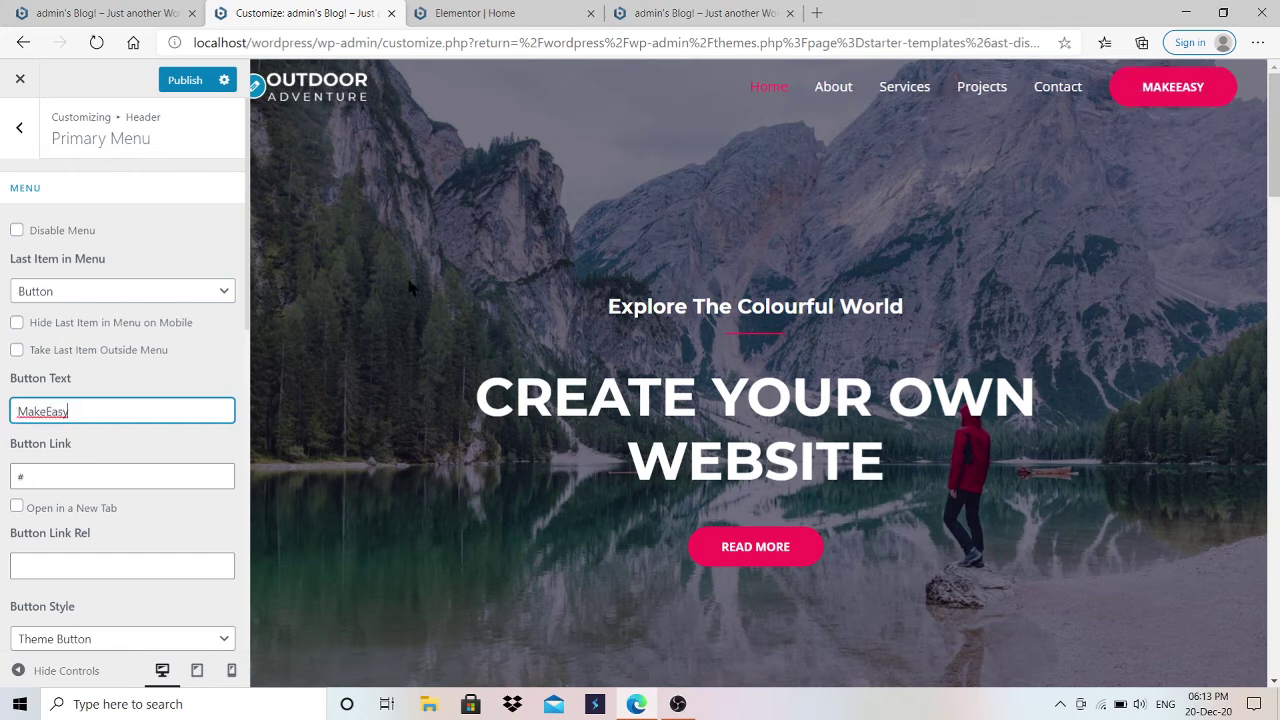
{"action": "key", "text": "ctrl+z"}
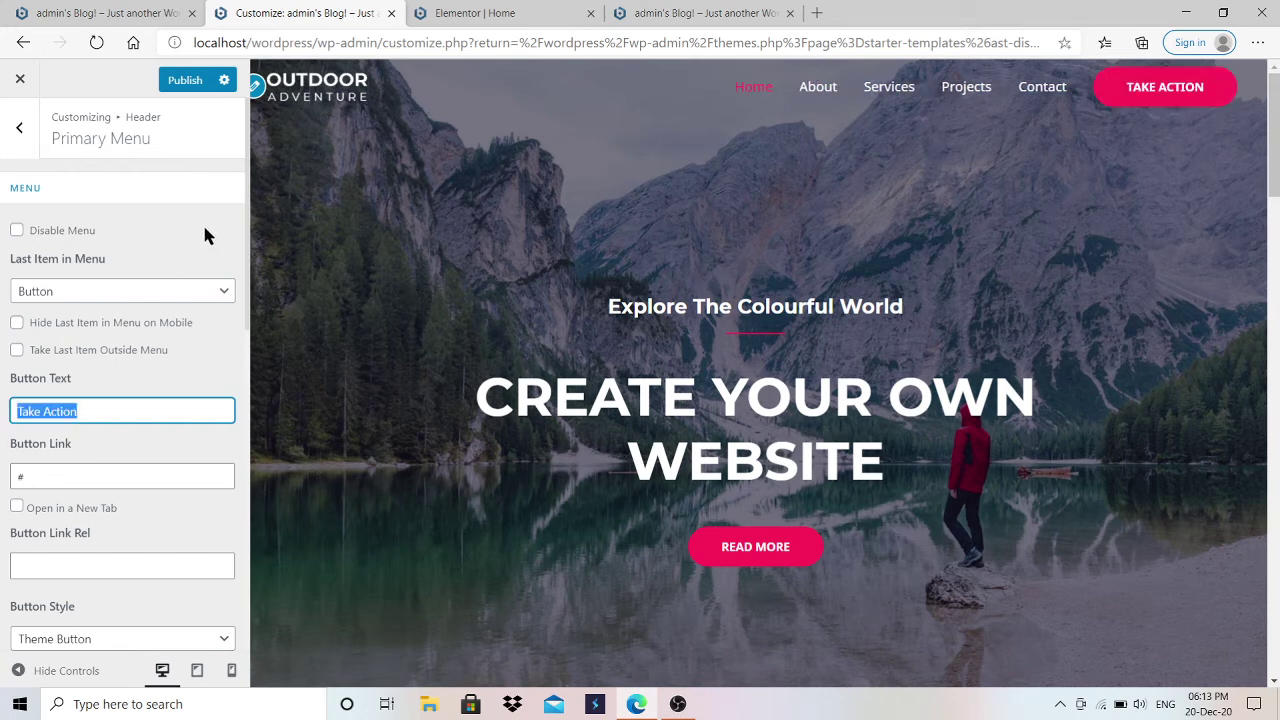
{"action": "left_click", "coordinate": [257, 86]}
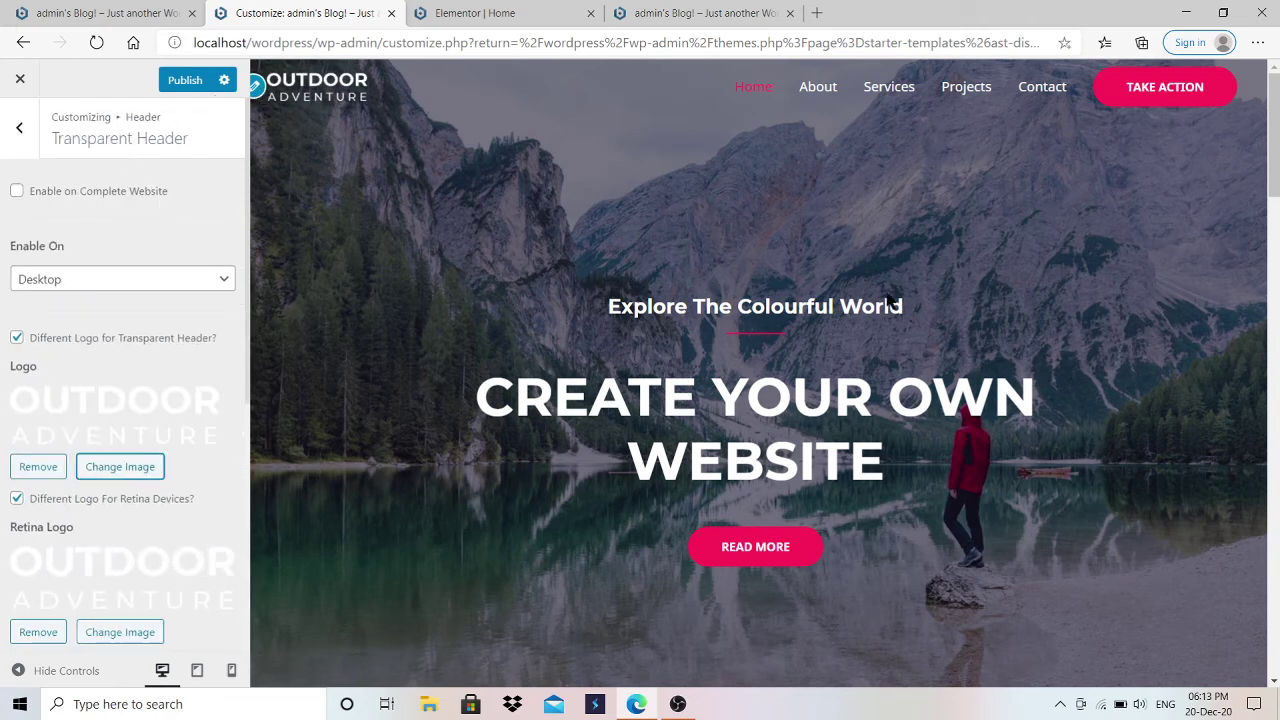
Step: Review the Footer Bar's Section 1 contact text, then publish and exit the Customizer
{"action": "left_click_drag", "start_coordinate": [1274, 165], "coordinate": [1274, 640]}
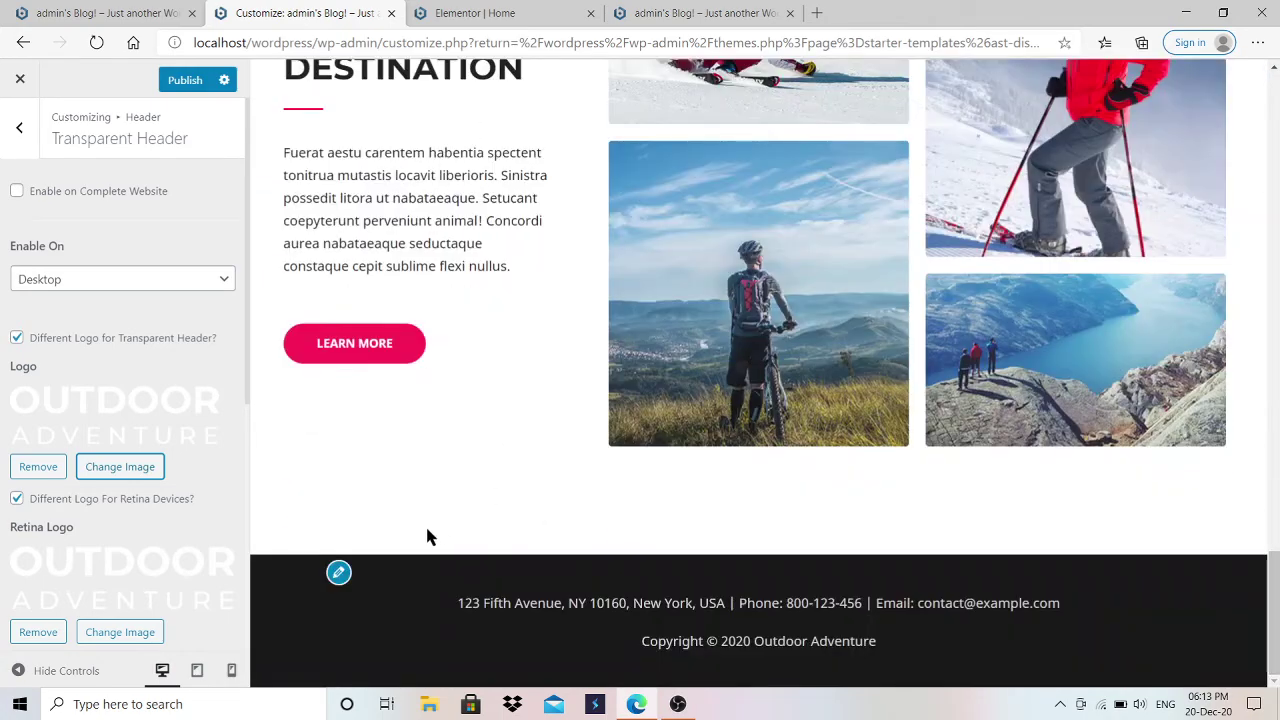
{"action": "left_click", "coordinate": [338, 572]}
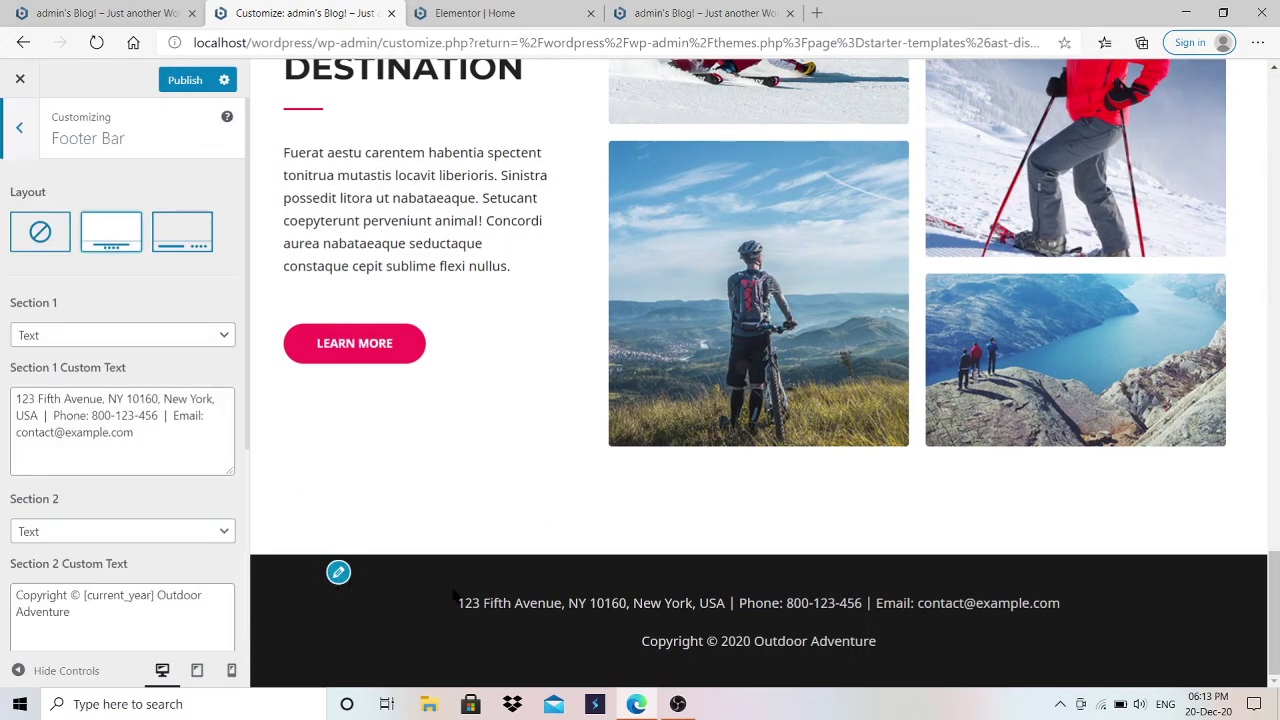
{"action": "left_click", "coordinate": [187, 423]}
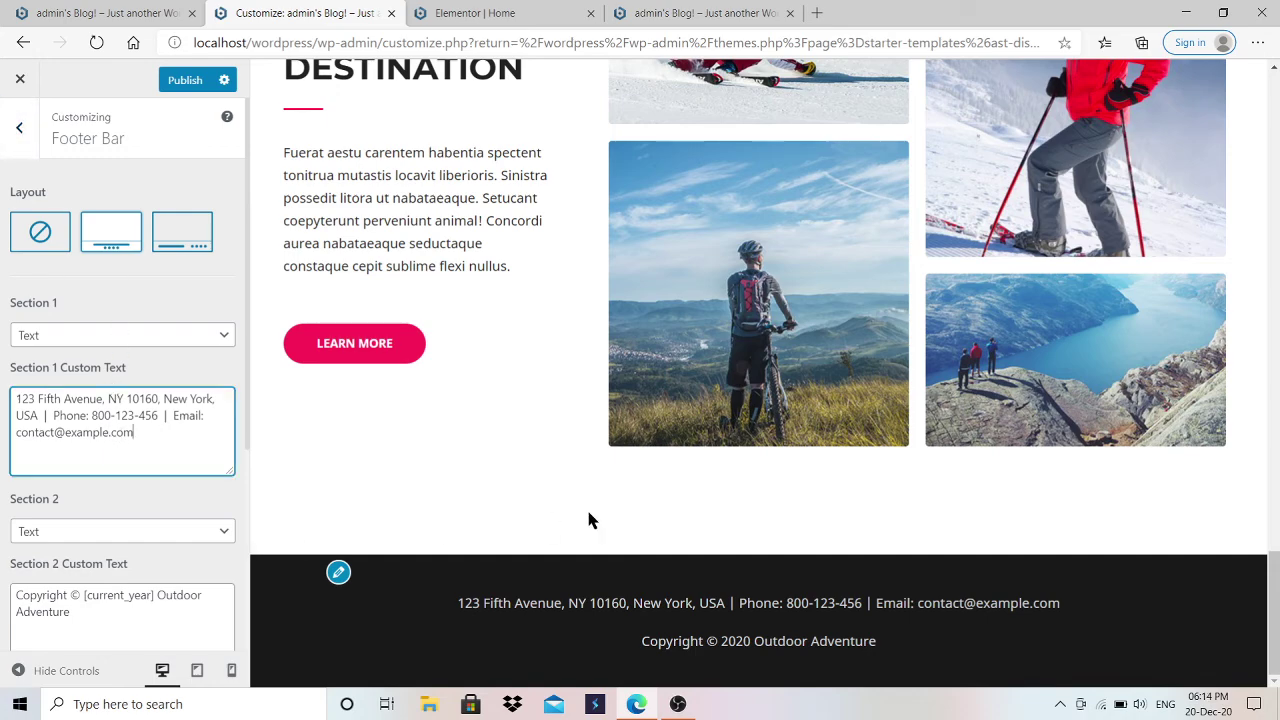
{"action": "scroll", "coordinate": [758, 372], "scroll_direction": "up", "scroll_amount": 16}
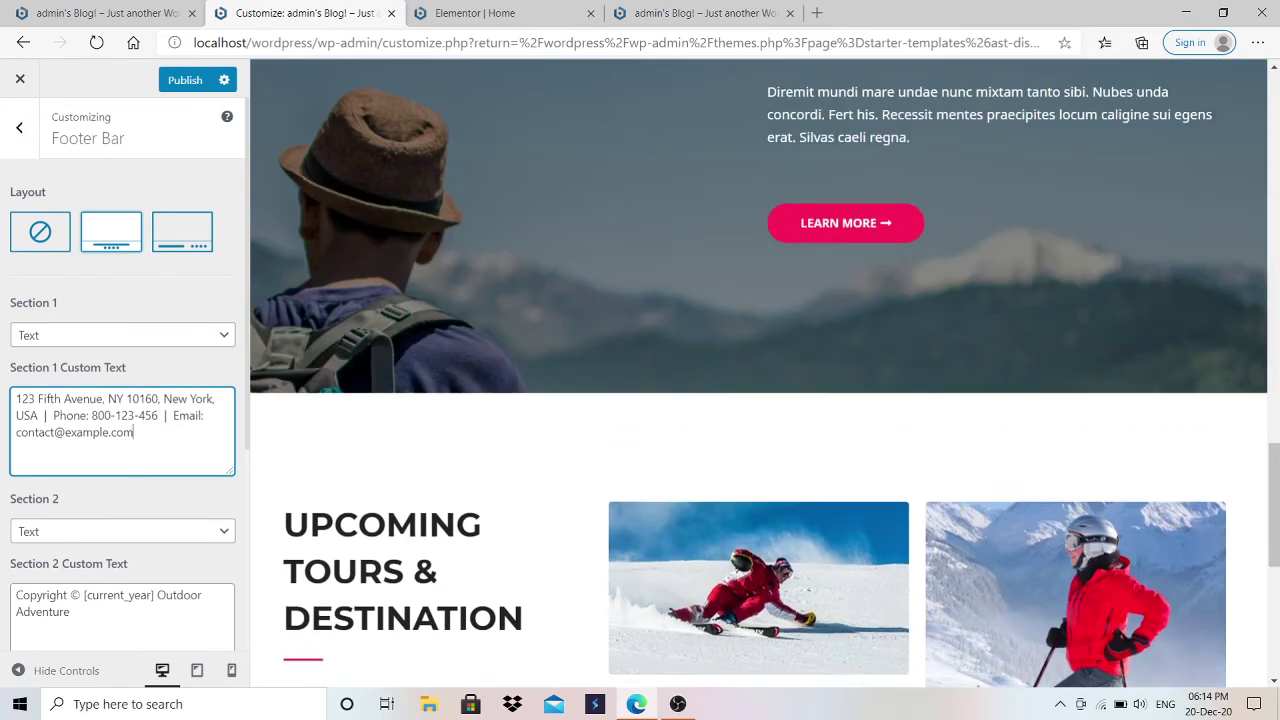
{"action": "scroll", "coordinate": [758, 372], "scroll_direction": "up", "scroll_amount": 8}
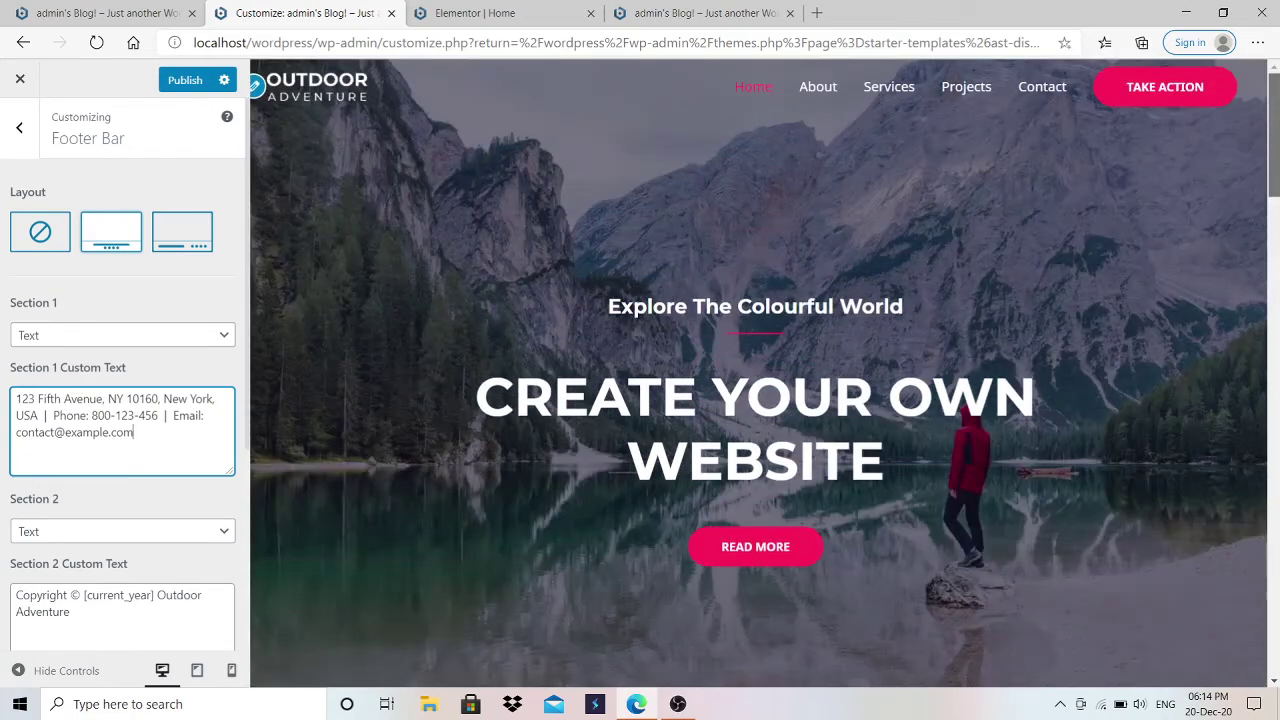
{"action": "left_click", "coordinate": [186, 80]}
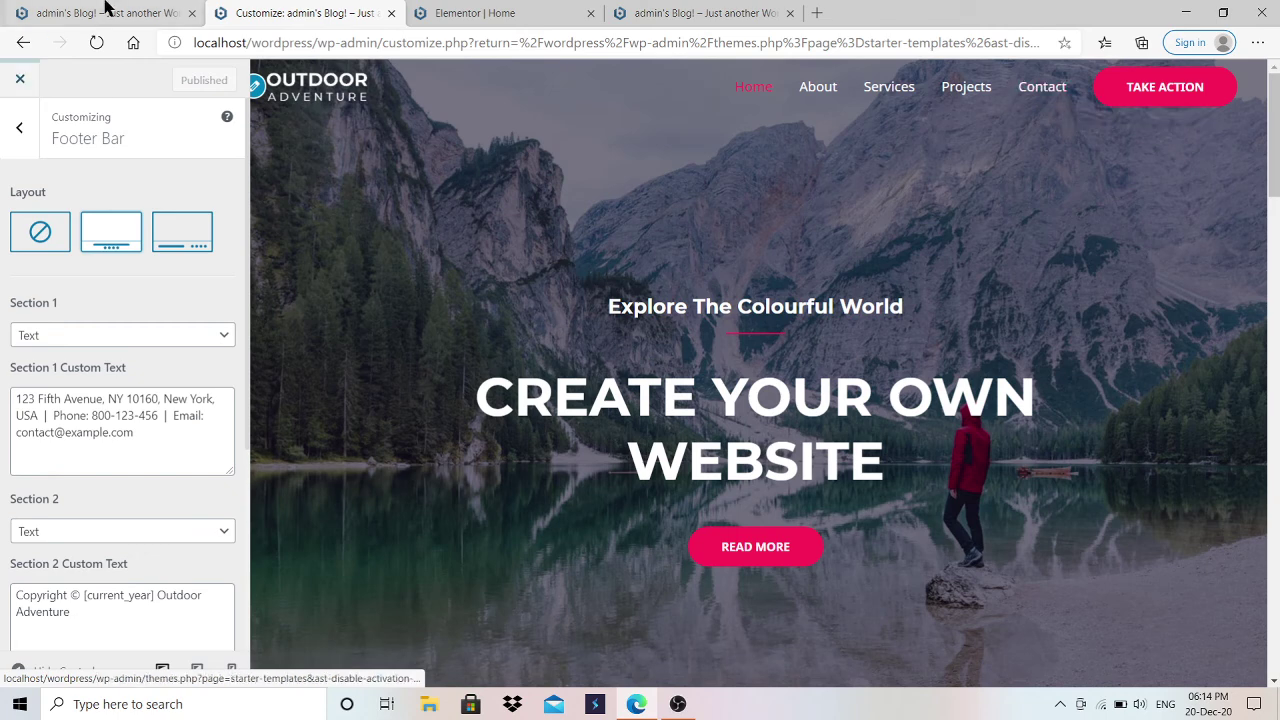
{"action": "left_click", "coordinate": [22, 81]}
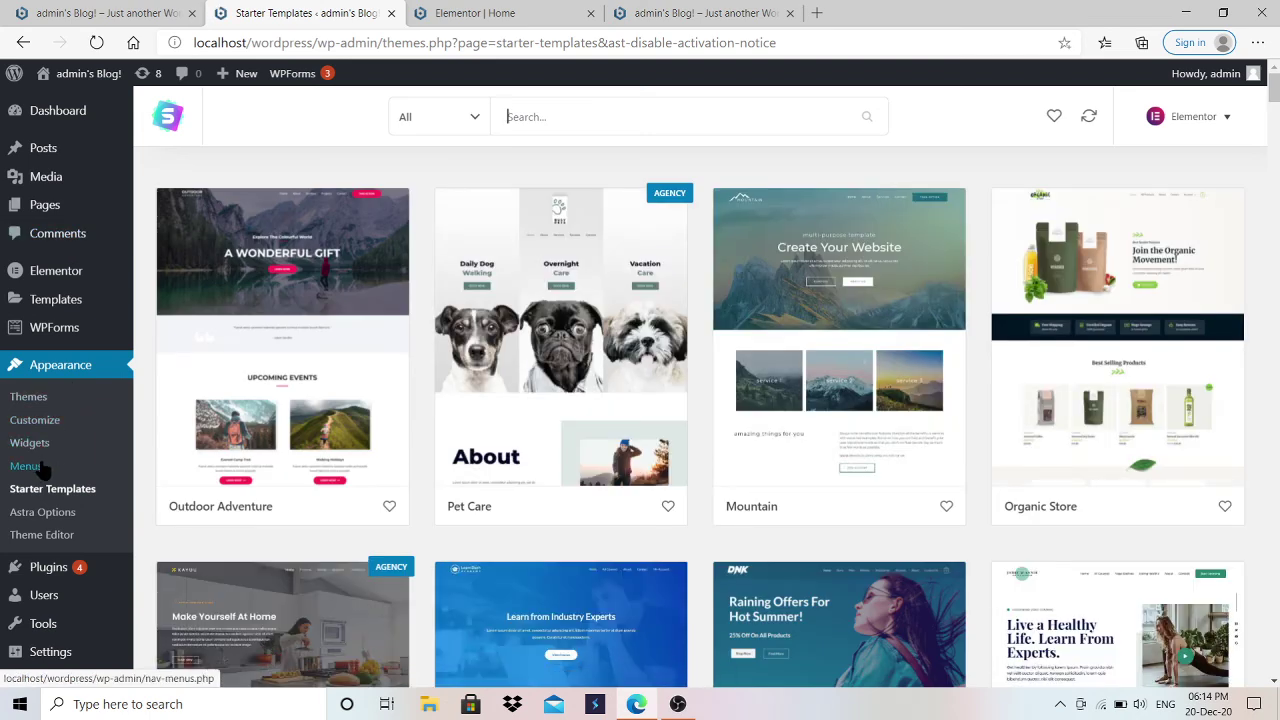
Step: Browse the Primary Menu's Home, About, Services, Projects and Contact items, then close the rating banner
{"action": "left_click", "coordinate": [45, 470]}
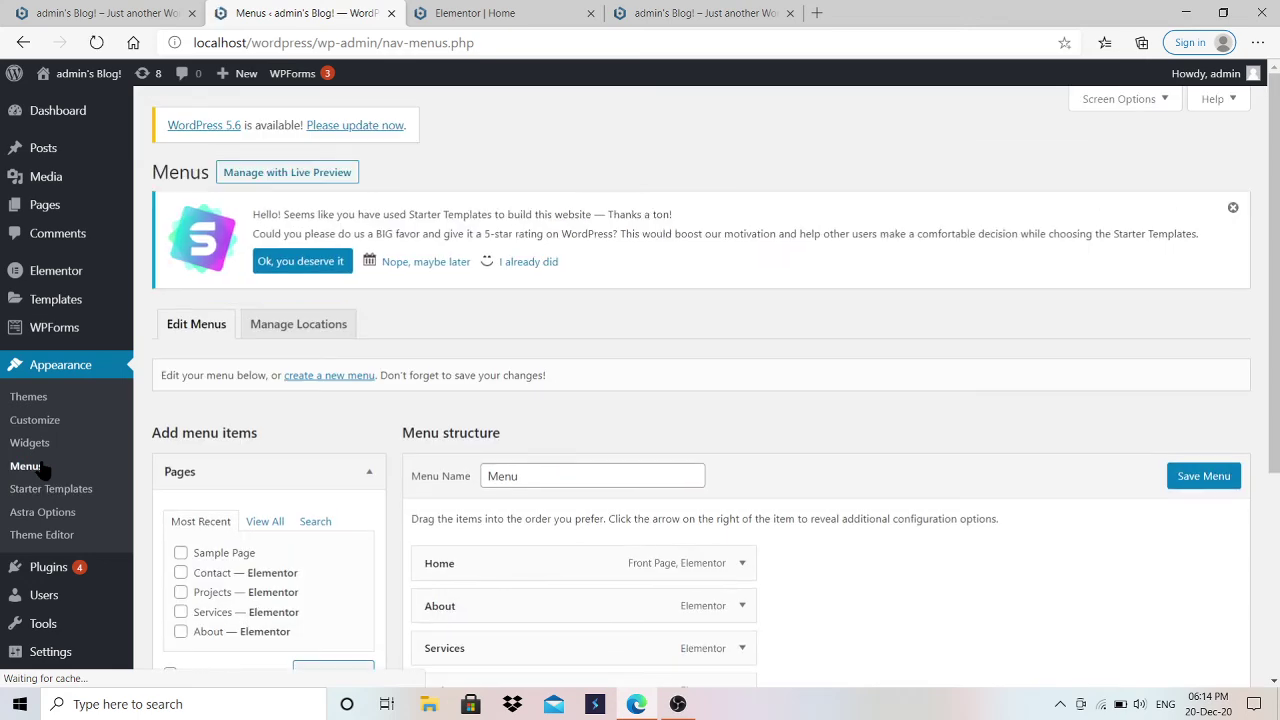
{"action": "scroll", "coordinate": [622, 425], "scroll_direction": "down", "scroll_amount": 3}
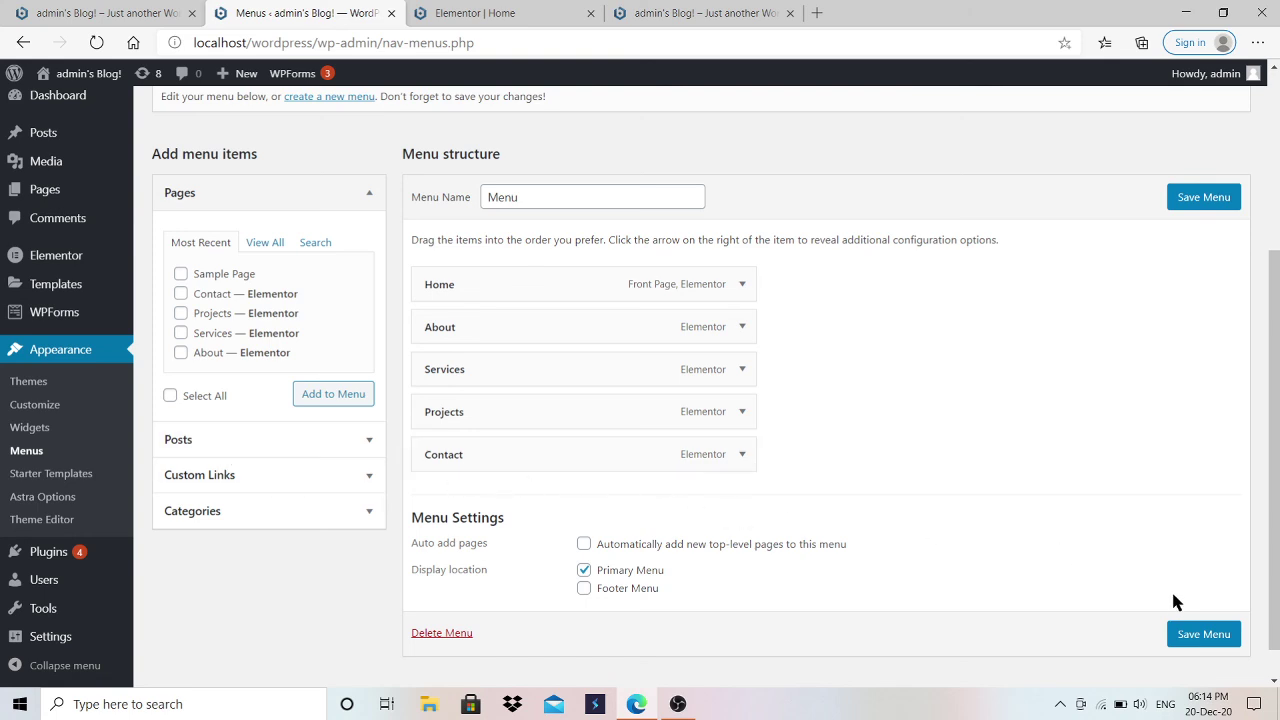
{"action": "left_click_drag", "start_coordinate": [1274, 450], "coordinate": [1274, 272]}
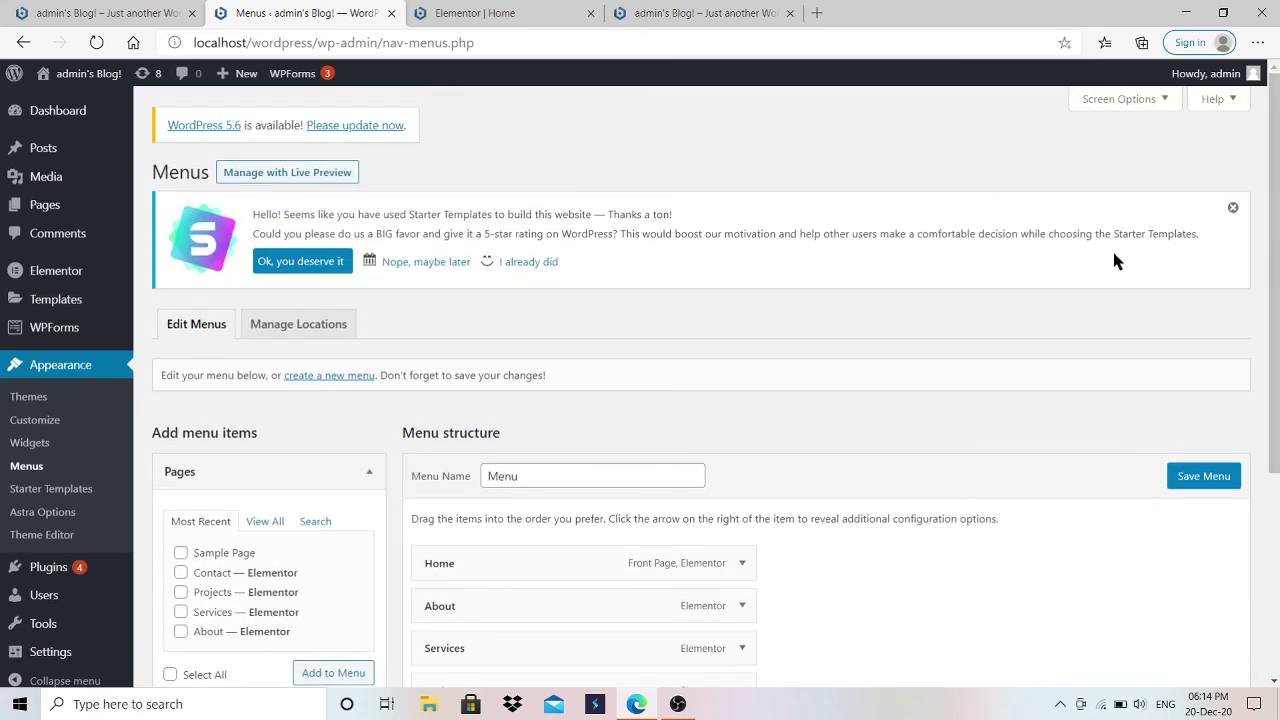
{"action": "left_click", "coordinate": [1233, 210]}
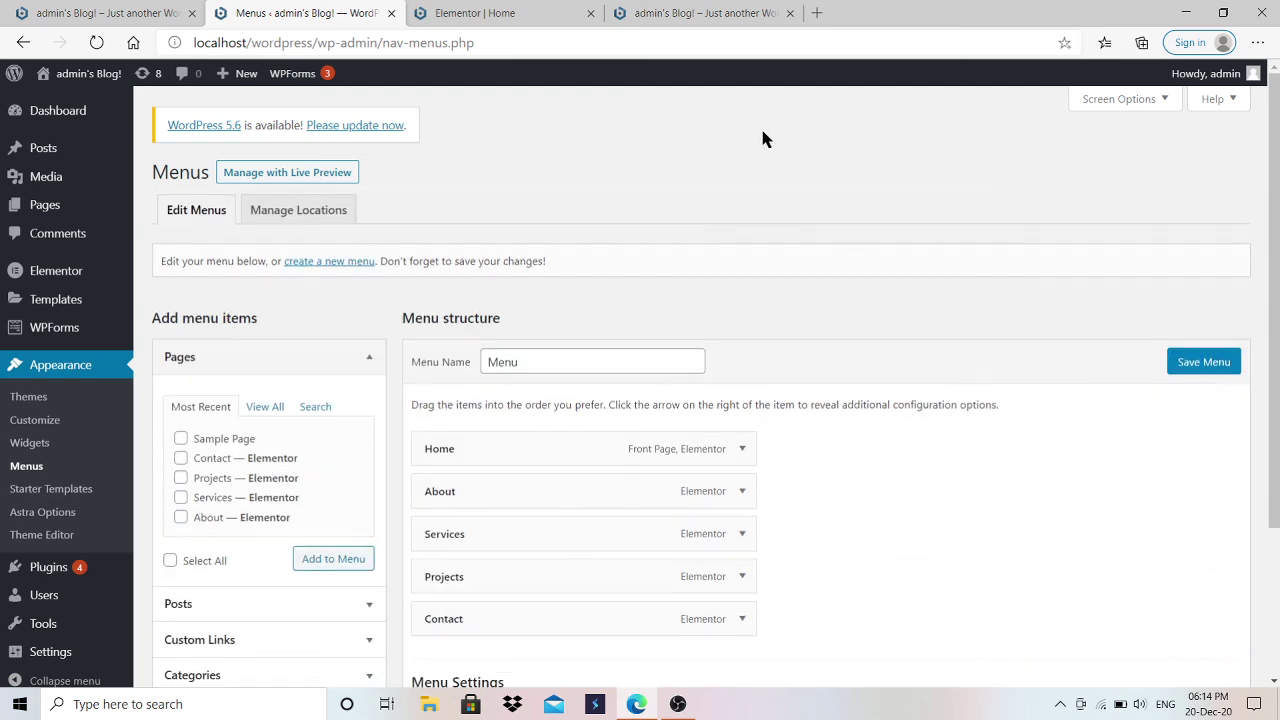